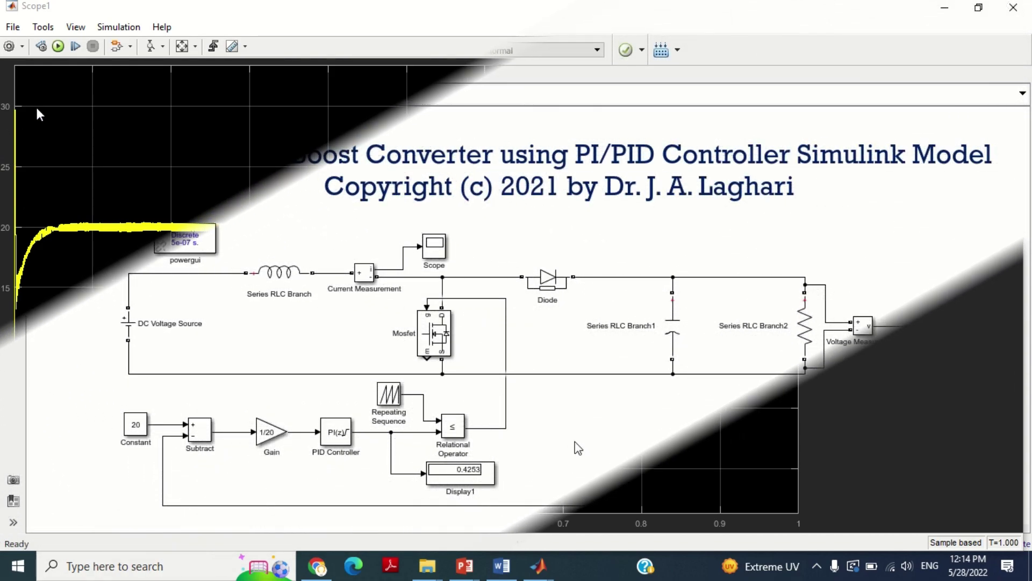
Open the inductor current scope and examine the mean and peak-to-peak signal statistics.
double_click(437, 252)
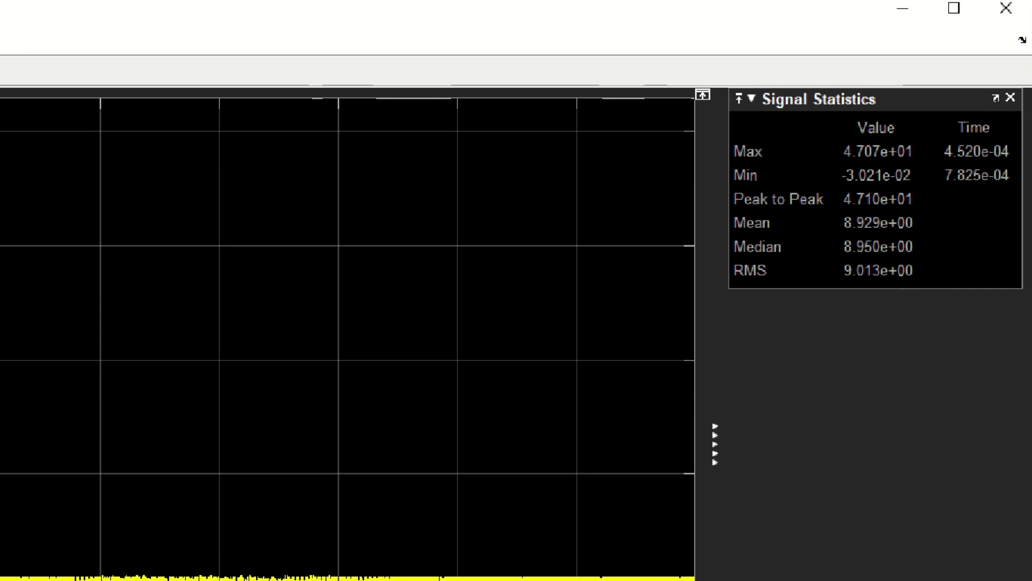
drag(727, 208, 929, 235)
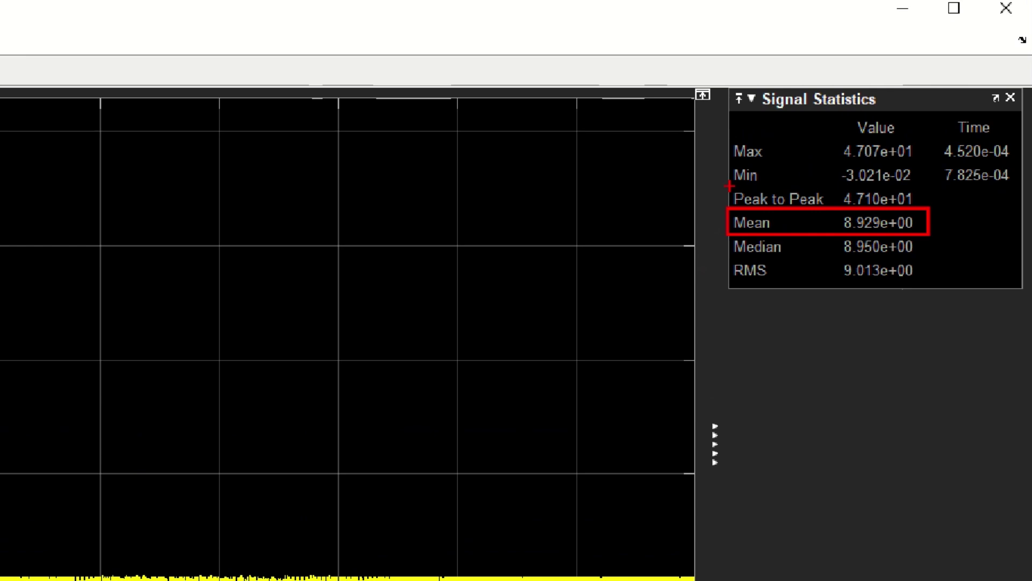
drag(727, 186, 936, 211)
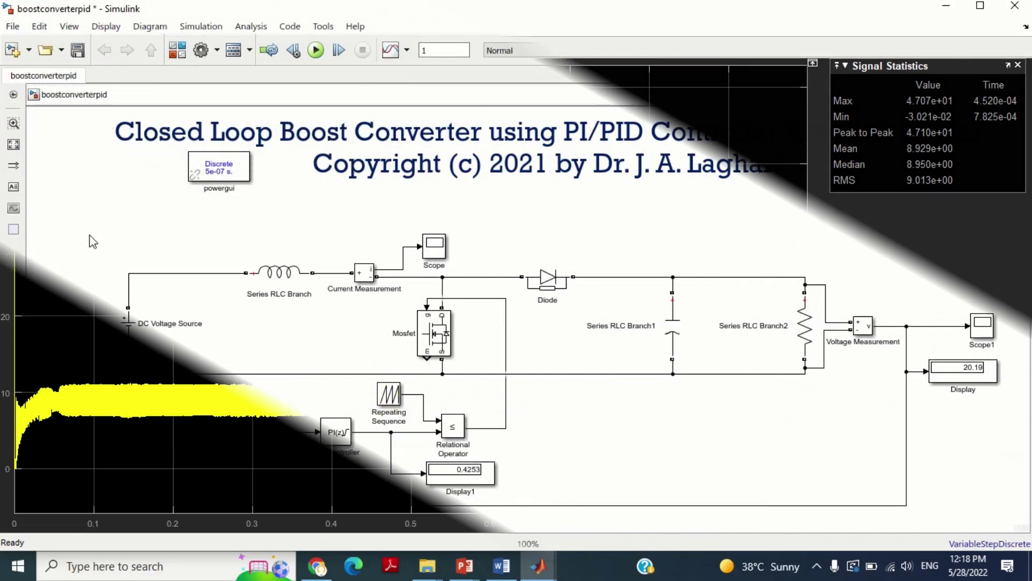
Duplicate the whole closed-loop boost converter circuit and place the copy directly below the original, aligned with it.
drag(67, 217, 1011, 524)
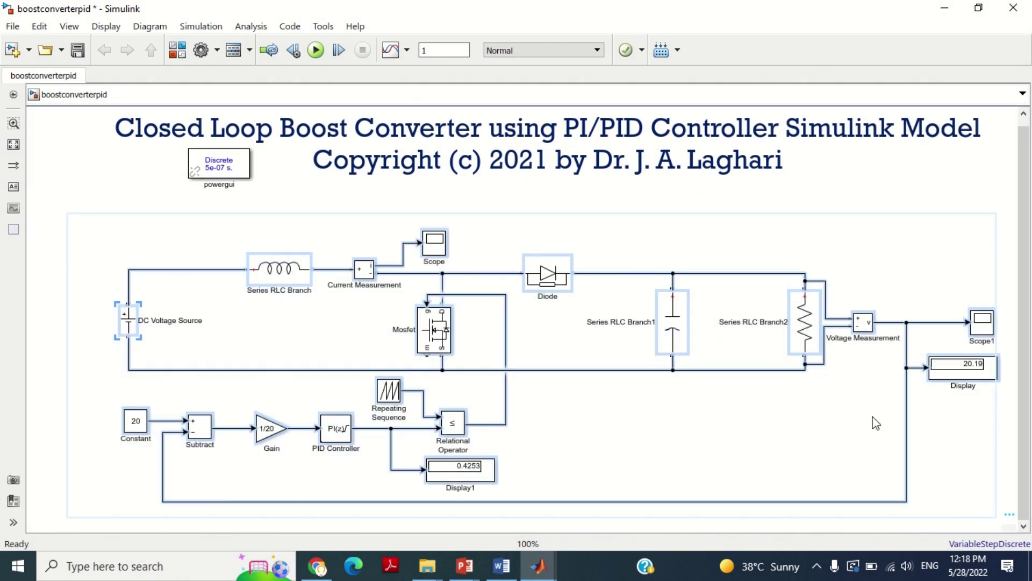
key(ctrl+v)
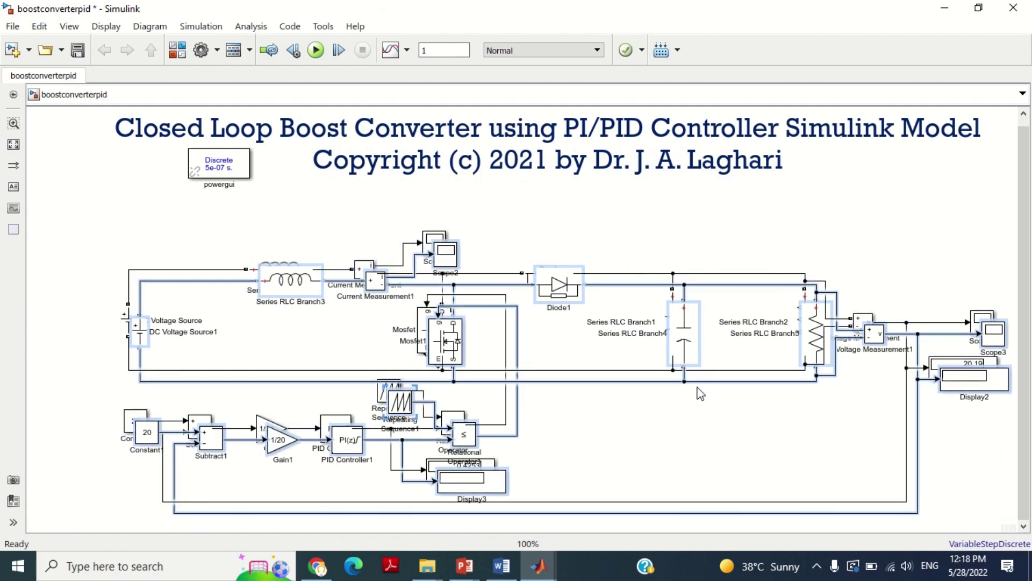
drag(688, 338, 685, 498)
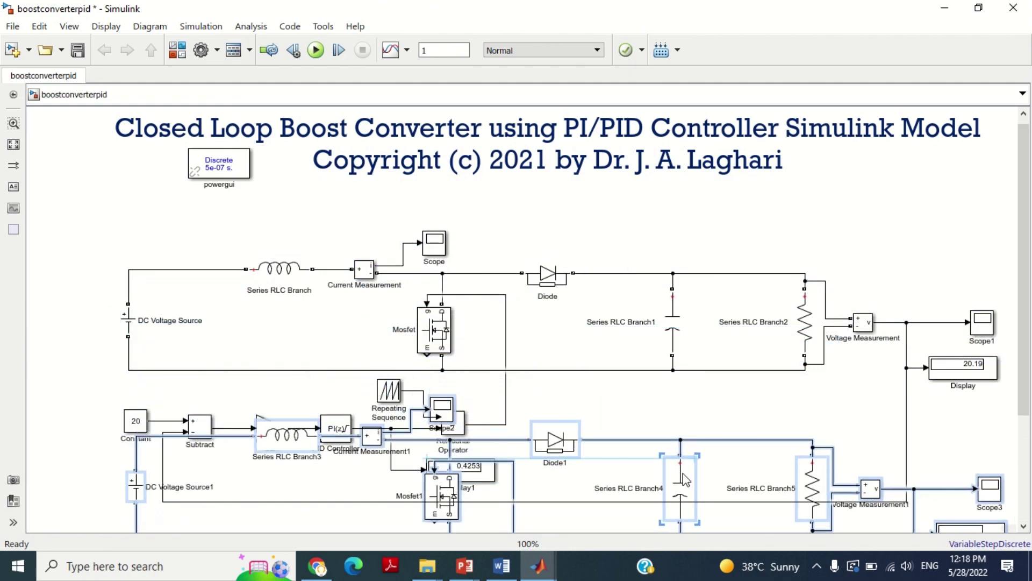
drag(1025, 185, 1025, 289)
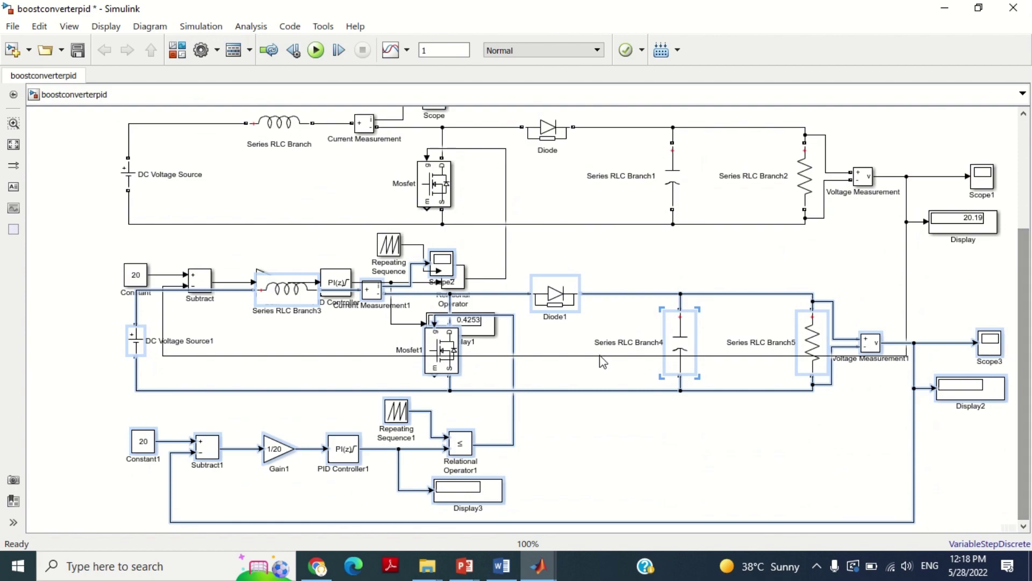
drag(687, 319, 674, 460)
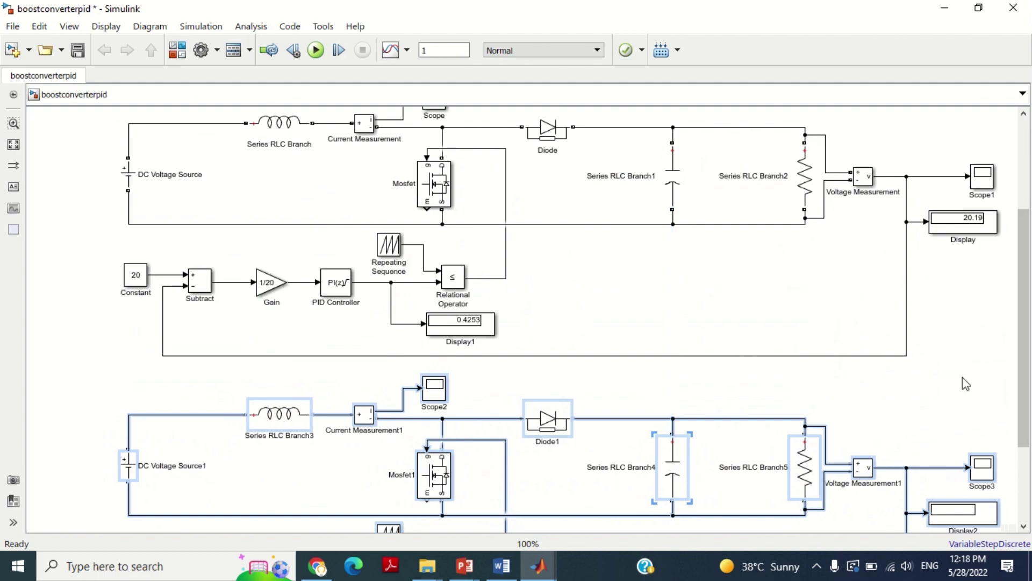
click(935, 362)
drag(1024, 273, 1026, 309)
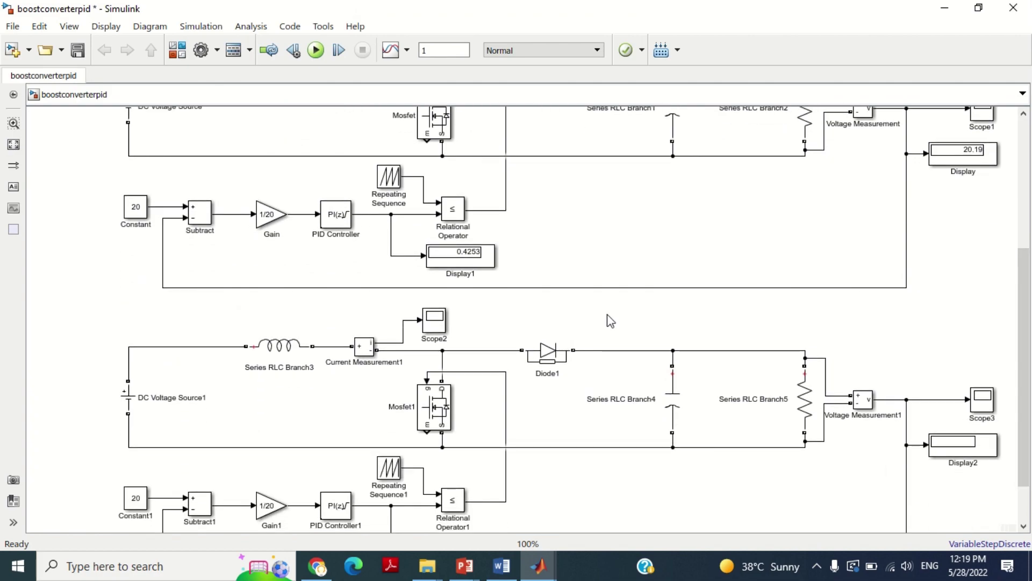
Add a Mux block from the Simulink Commonly Used Blocks library to the boostconverterpid model.
click(178, 50)
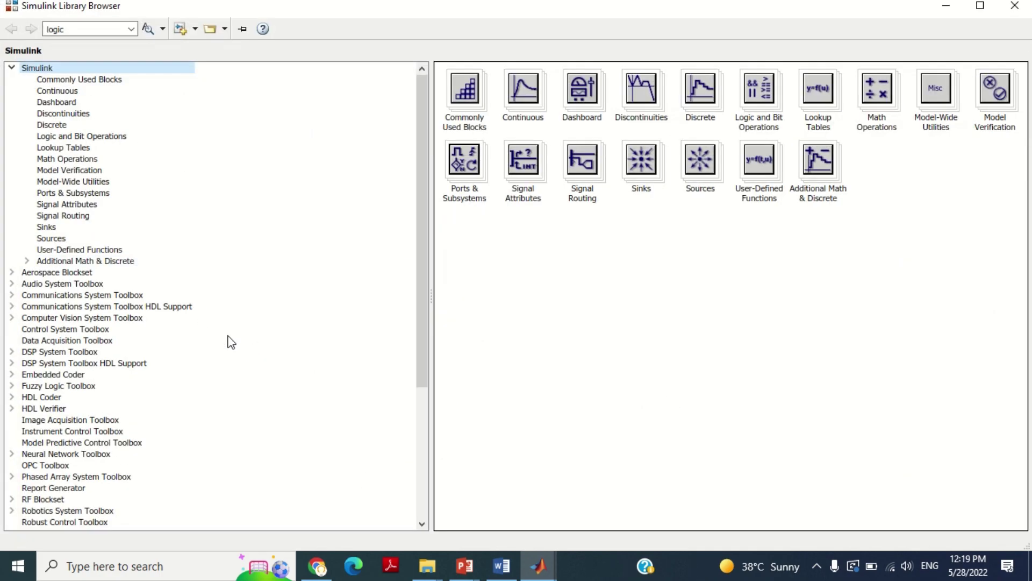
click(75, 79)
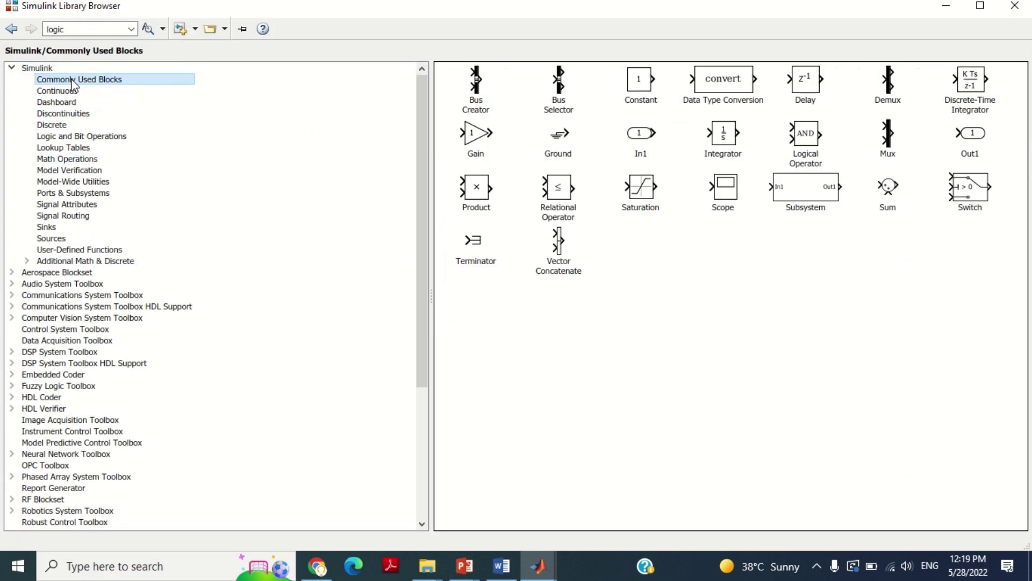
click(890, 138)
right_click(890, 142)
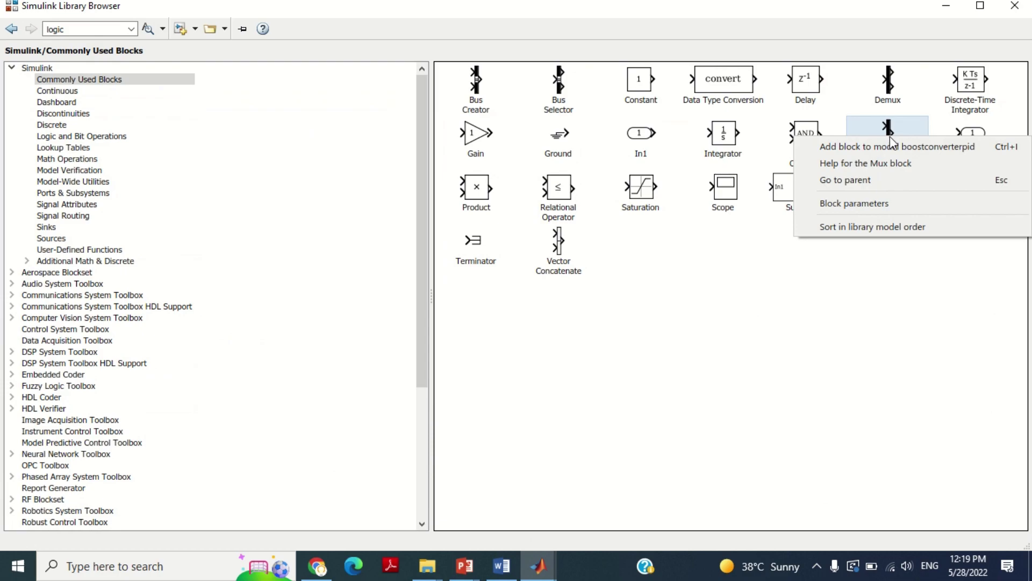
click(895, 148)
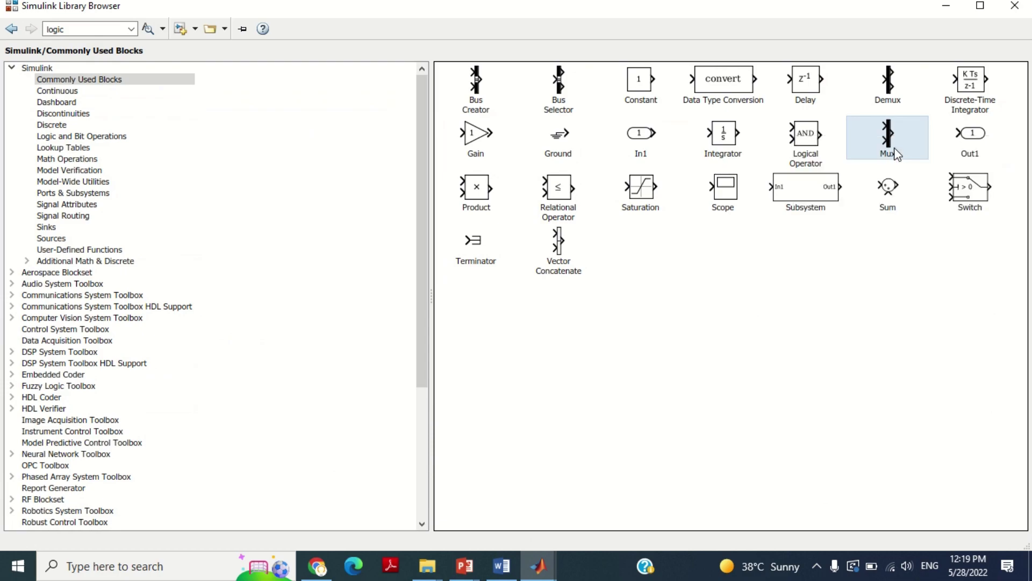
Place the Mux between the two output scopes and wire both circuits' voltage measurement signals through it into a shared scope.
mouse_move(540, 329)
mouse_down()
mouse_move(530, 320)
mouse_move(1013, 322)
mouse_up()
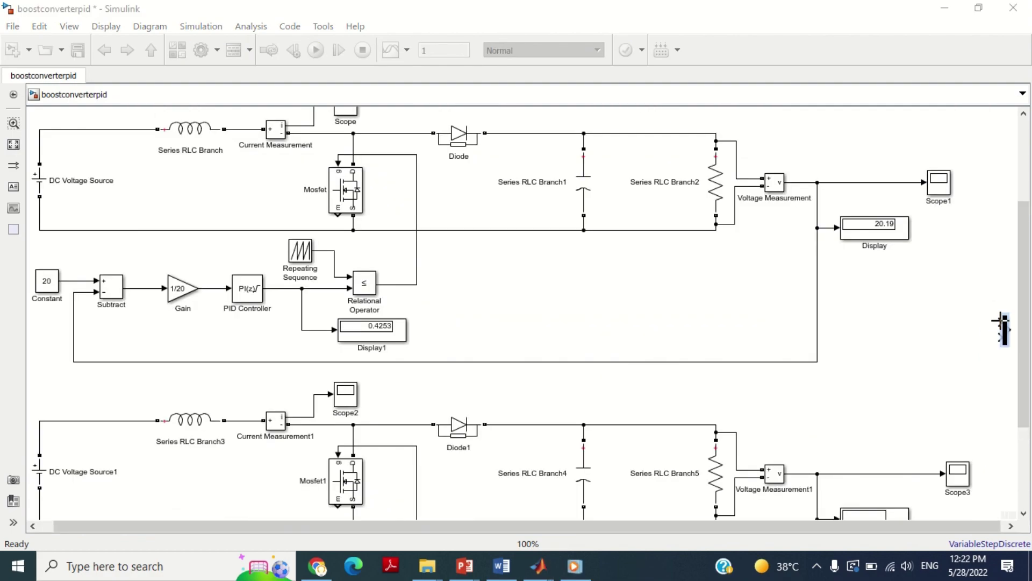
drag(1000, 321, 913, 183)
mouse_move(999, 337)
mouse_down()
mouse_move(934, 380)
mouse_move(905, 473)
mouse_move(946, 323)
mouse_move(938, 194)
mouse_move(977, 401)
mouse_move(1001, 337)
mouse_up()
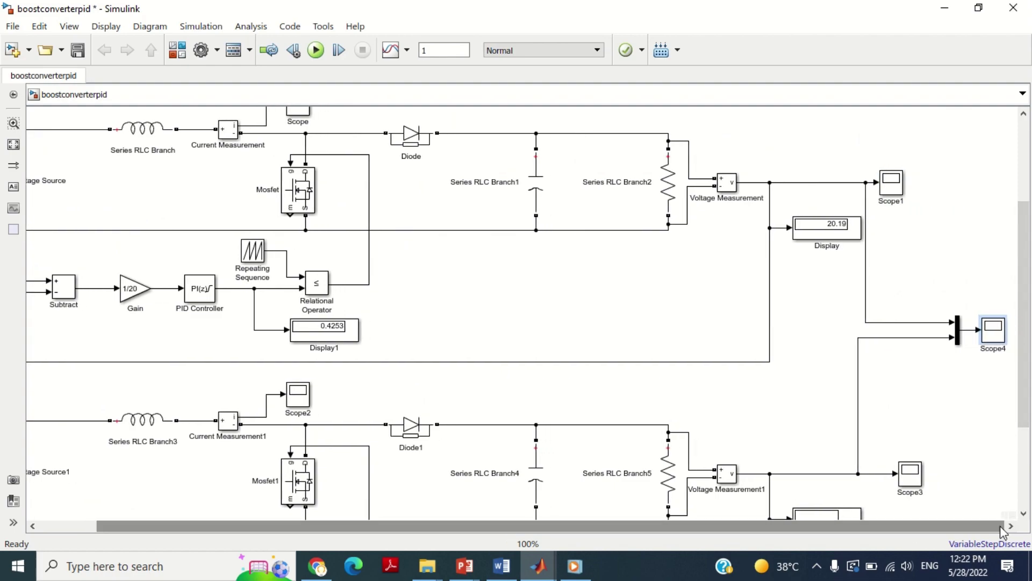
Copy the Mux block into the empty area below the second circuit's load resistor.
scroll(807, 280, down, 2)
click(959, 280)
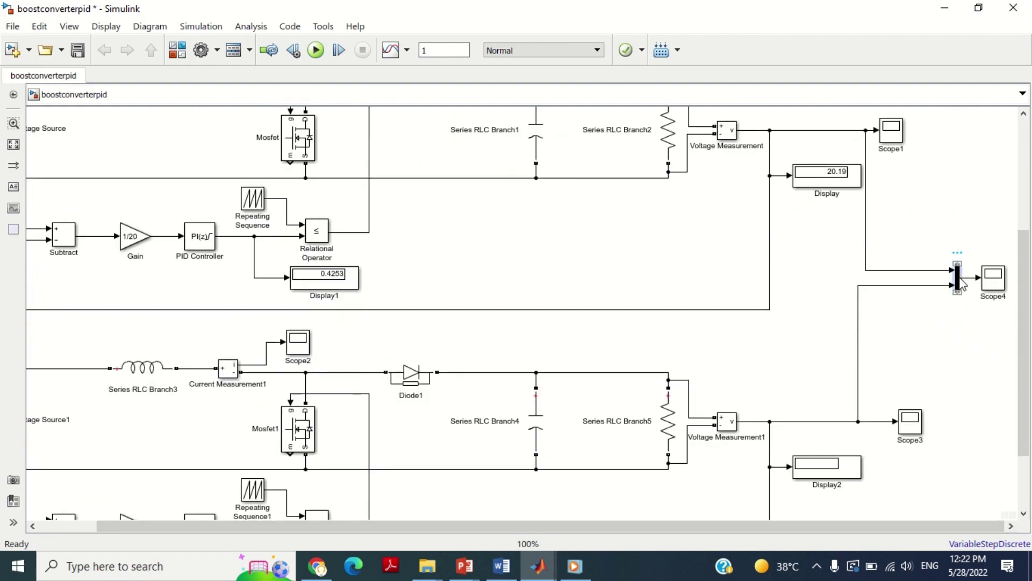
drag(960, 284, 700, 508)
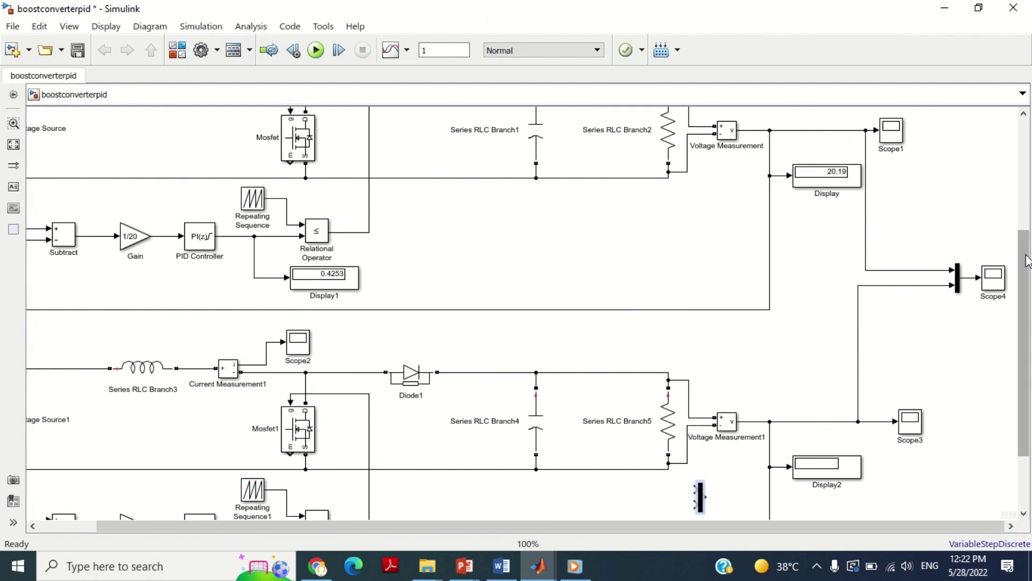
Move the copied Mux near the second circuit's controller and connect its inputs to the PID Controller1 input and output signals.
scroll(1027, 271, down, 1)
scroll(1027, 271, down, 3)
mouse_move(700, 405)
mouse_down()
mouse_move(483, 422)
mouse_move(226, 417)
mouse_move(159, 436)
mouse_up()
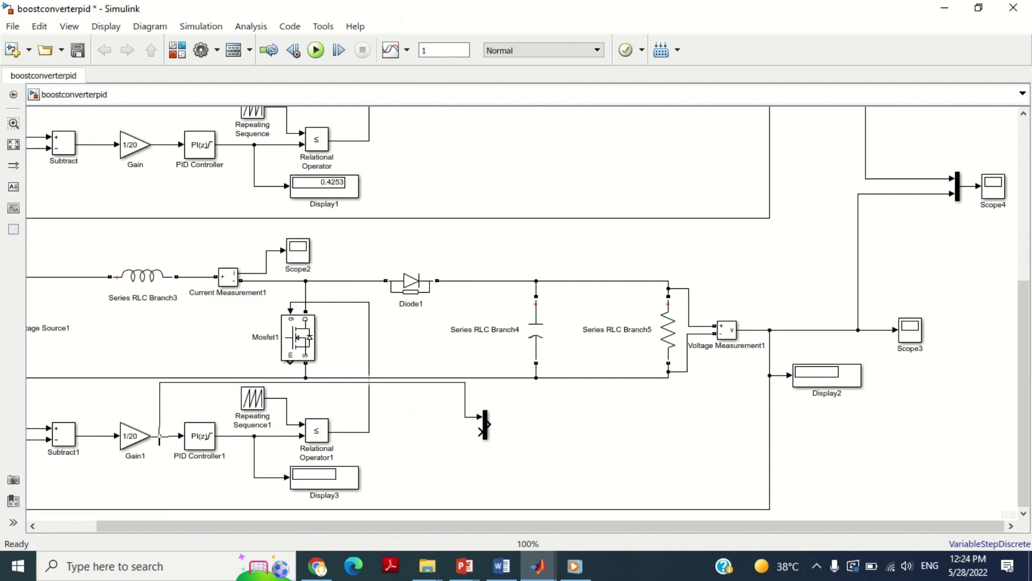
click(482, 429)
mouse_move(480, 432)
mouse_down()
mouse_move(291, 484)
mouse_move(232, 479)
mouse_move(232, 437)
mouse_up()
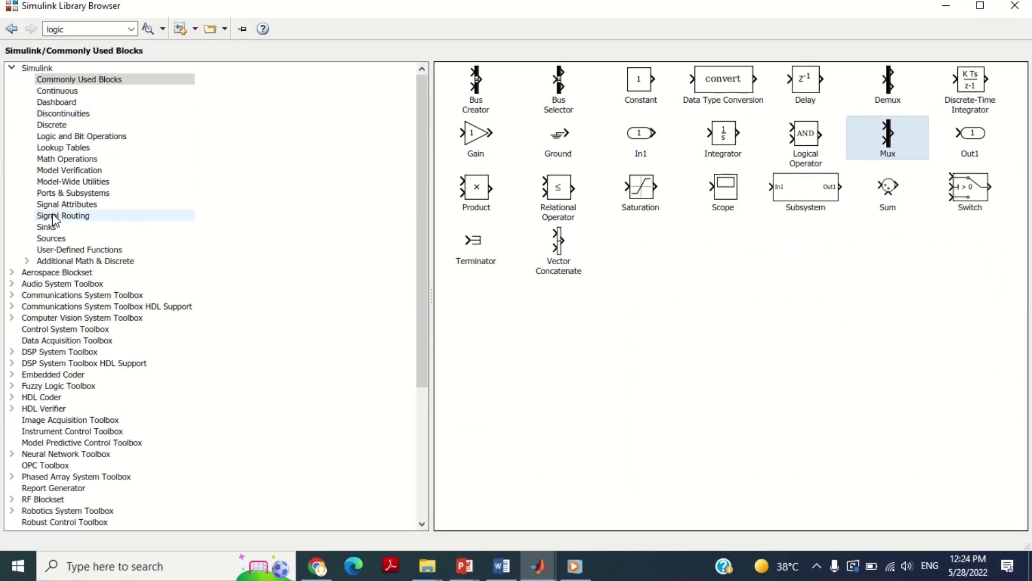
Add a To Workspace block from the Simulink Sinks library to the boostconverterpid model.
click(51, 227)
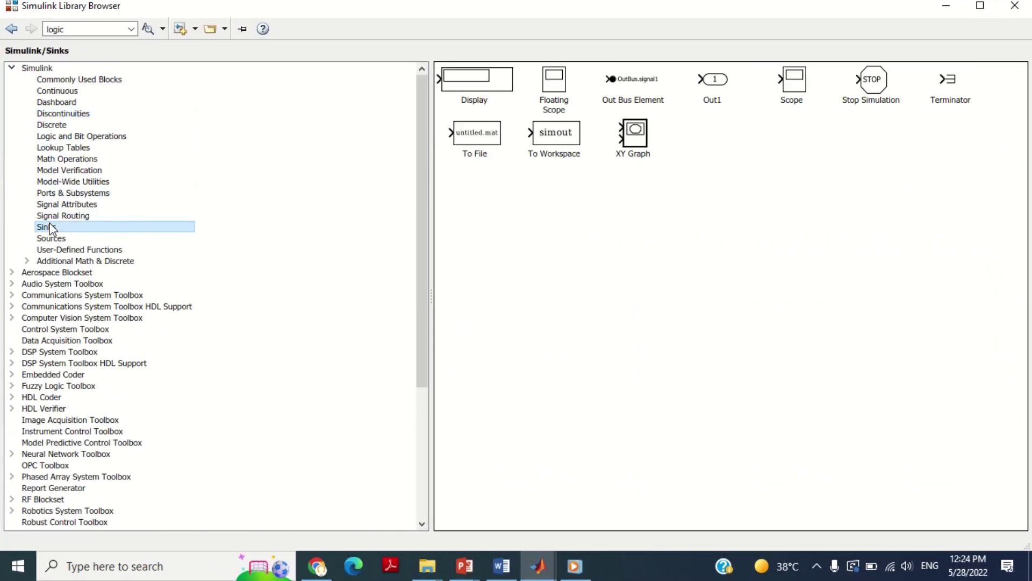
click(550, 139)
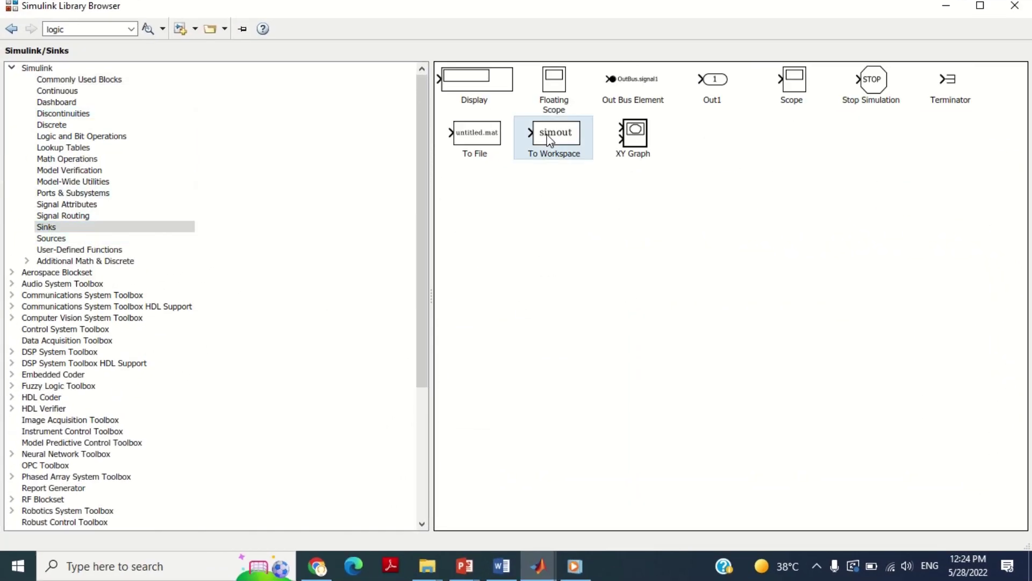
right_click(550, 139)
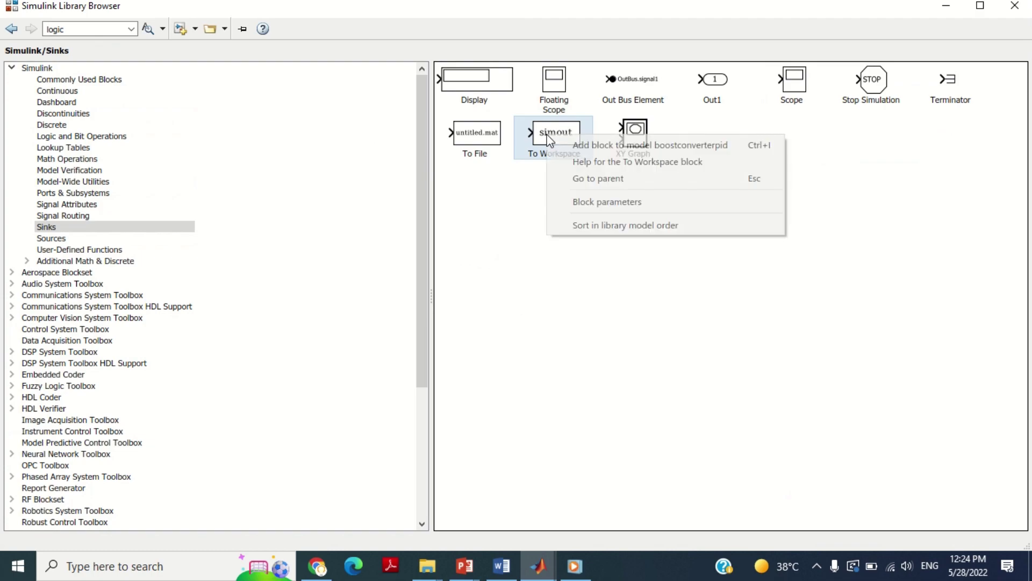
click(603, 143)
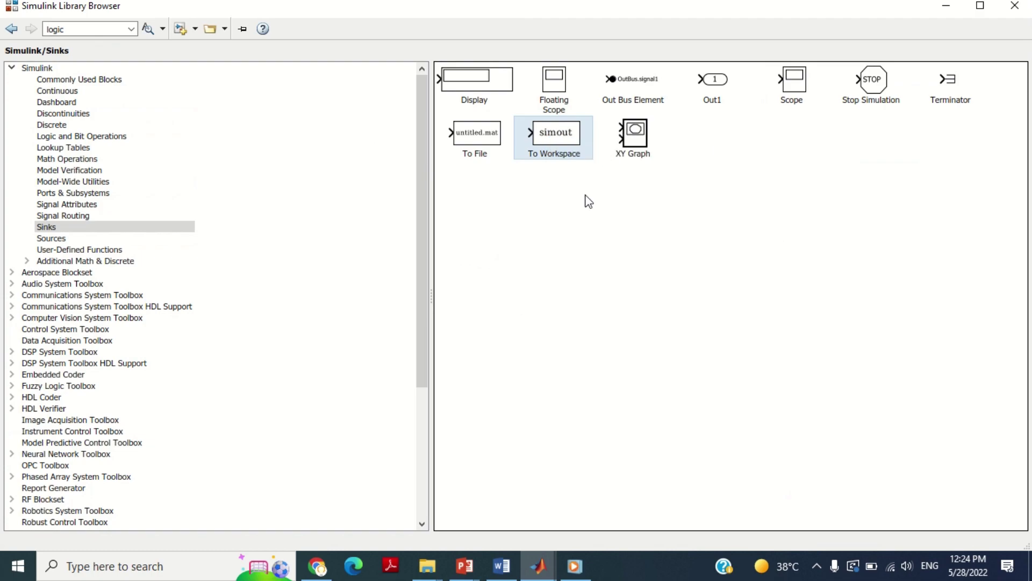
Place the To Workspace block beside the controller signals' Mux and connect the Mux output to it.
click(574, 566)
drag(545, 384, 551, 437)
click(508, 425)
click(519, 463)
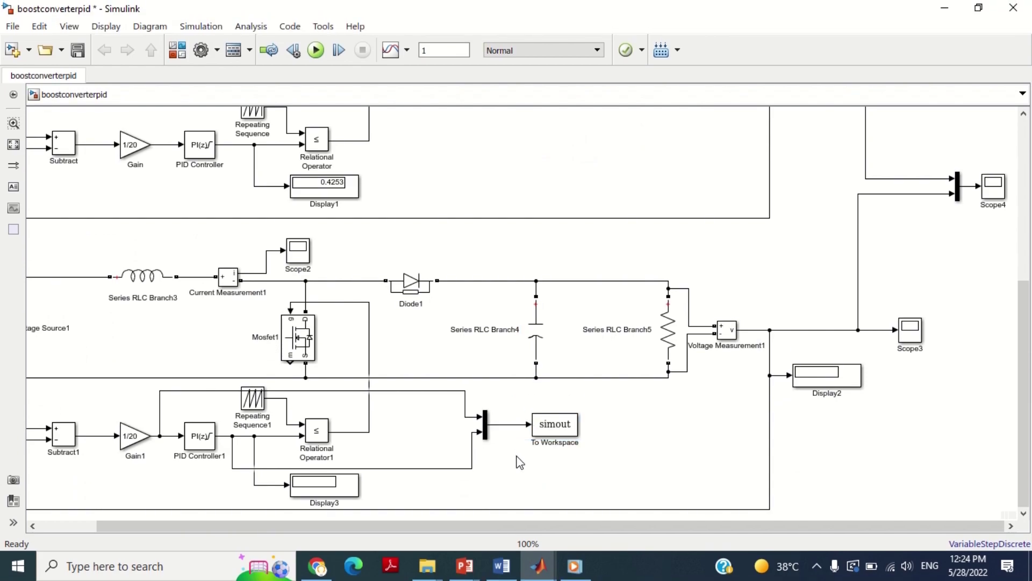
Set the To Workspace block's variable name to Data and its save format to Array, and run the simulation.
double_click(555, 425)
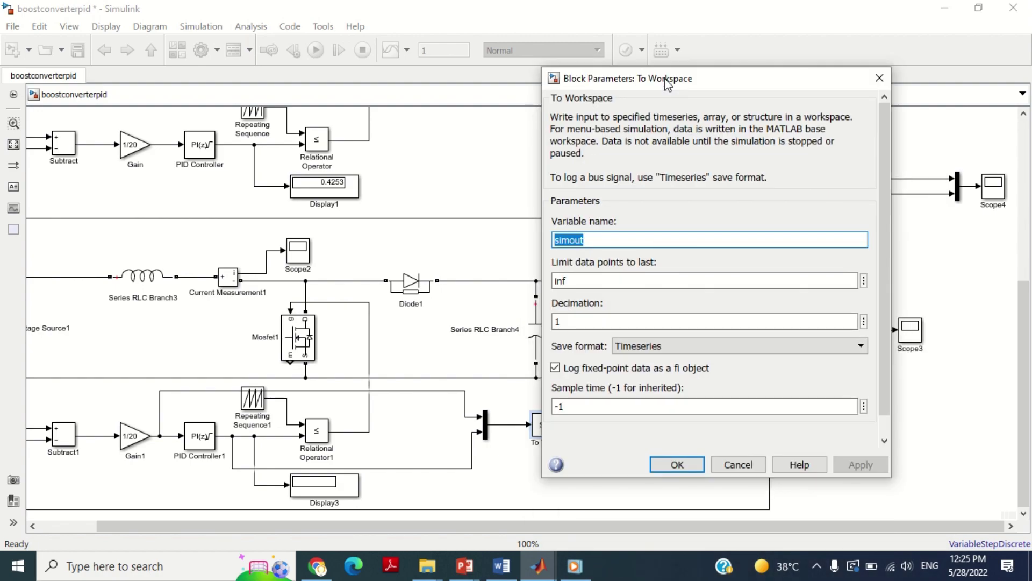
text(Data)
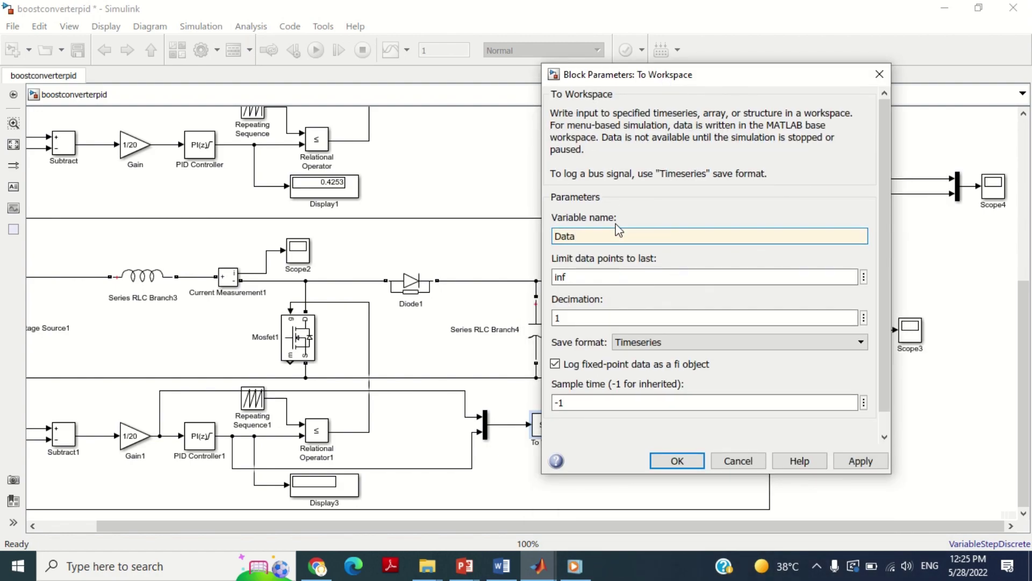
click(670, 343)
click(643, 382)
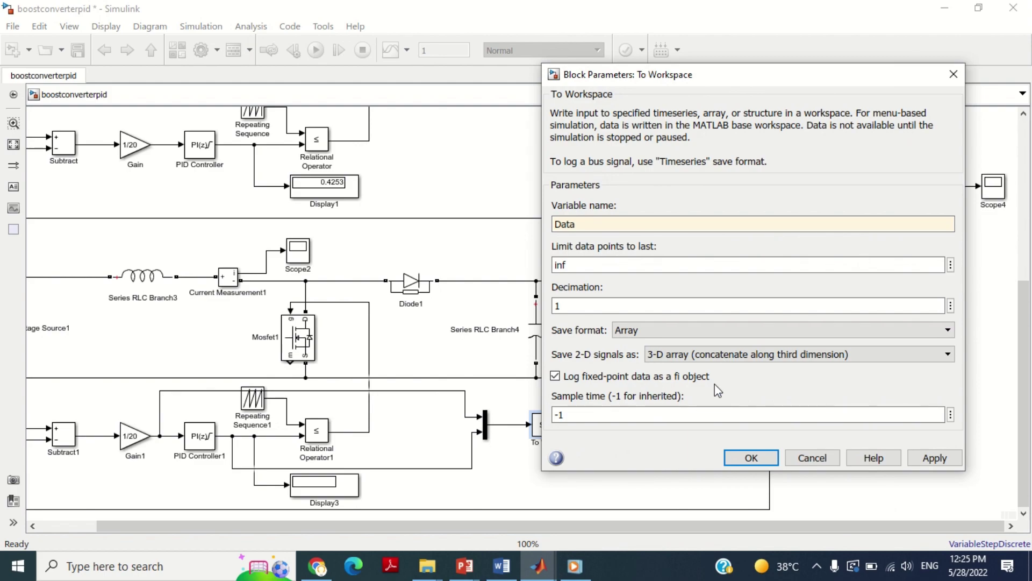
click(751, 458)
click(320, 52)
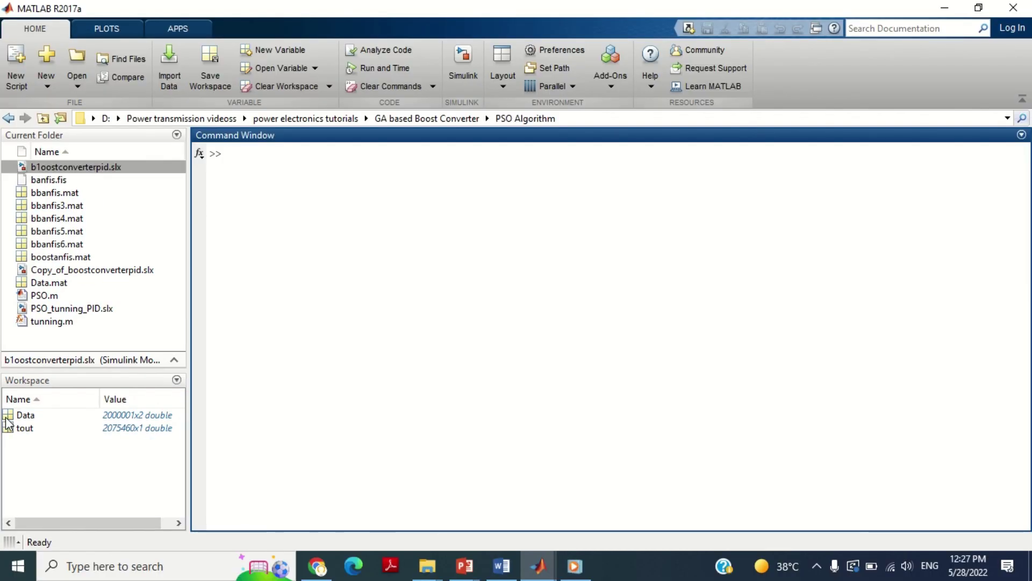
Open the Data variable from the MATLAB workspace and examine its two columns of controller values.
click(6, 419)
double_click(7, 423)
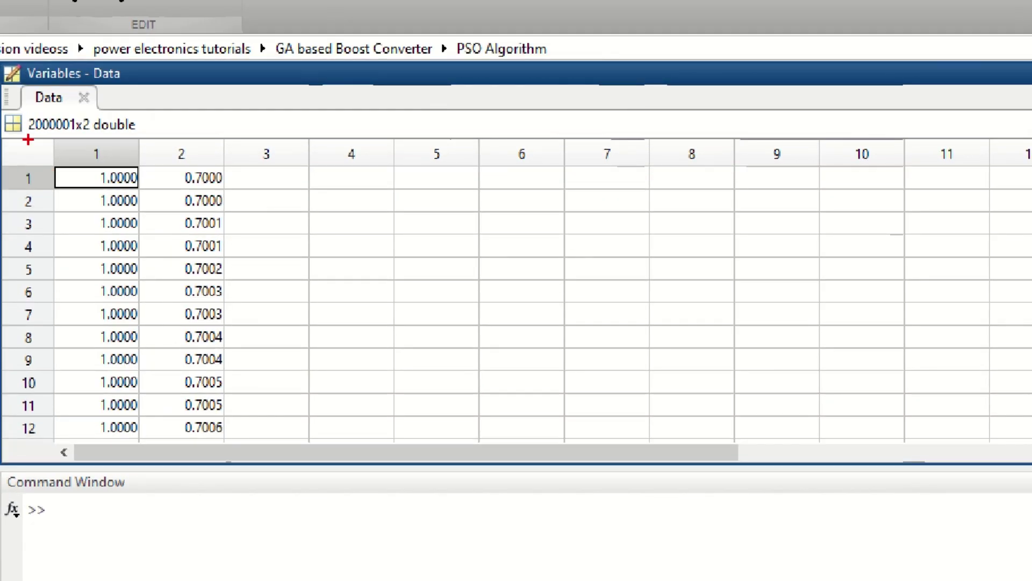
mouse_move(48, 135)
mouse_down()
mouse_move(237, 433)
mouse_move(230, 440)
mouse_up()
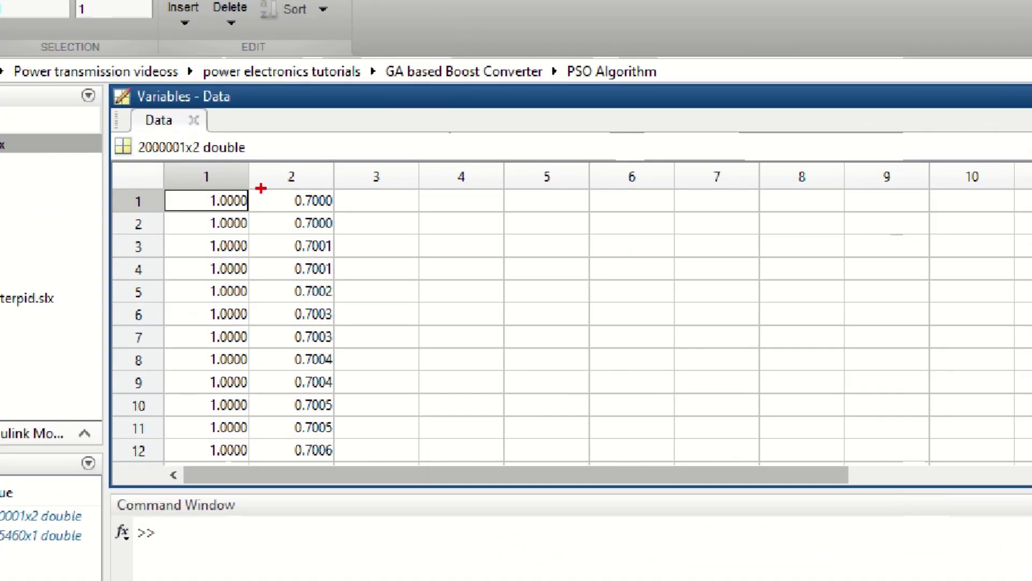
drag(262, 188, 341, 246)
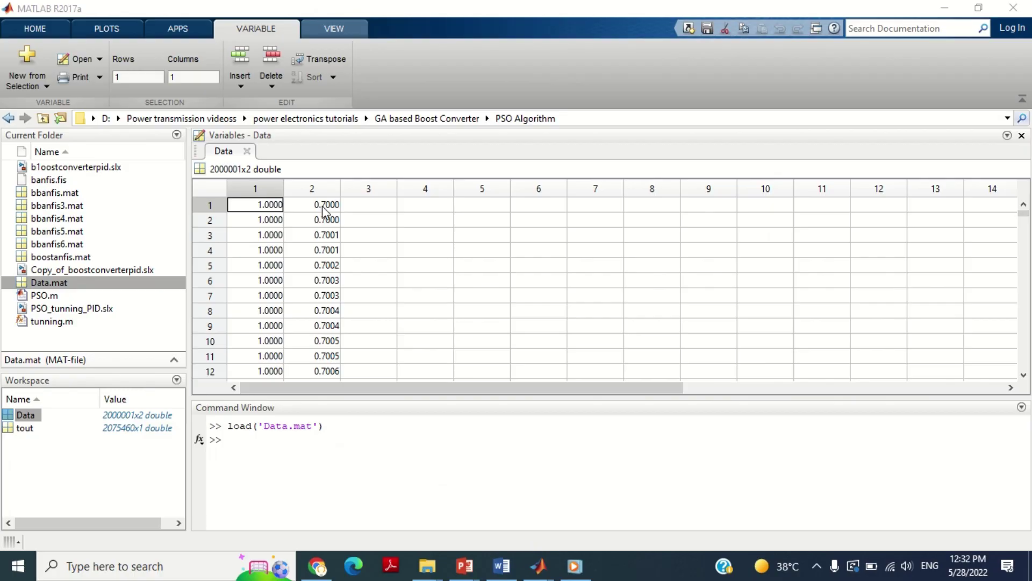
Set the first-row value in column 2 of the Data variable to 0.1.
click(324, 207)
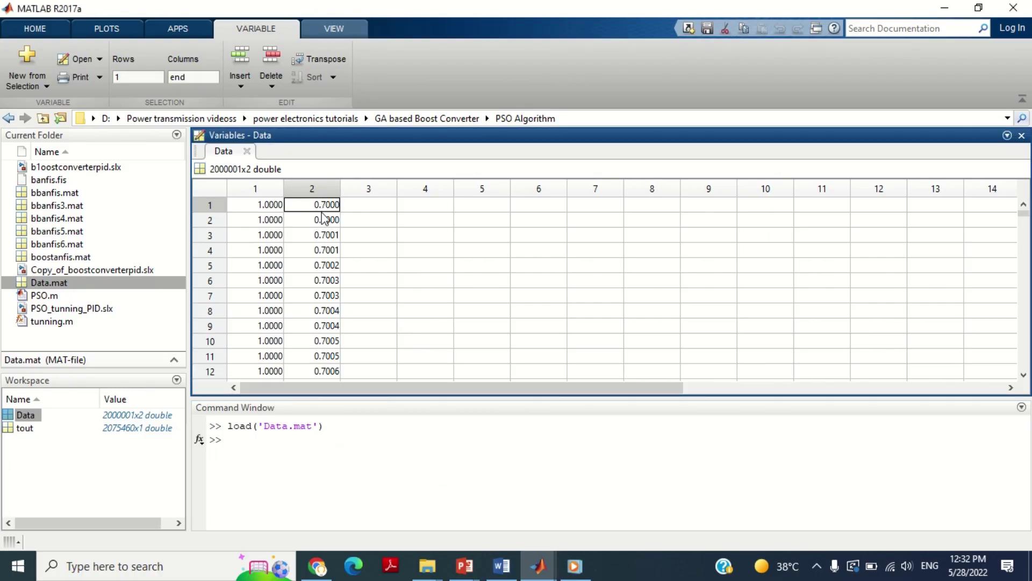
text(0)
key(Return)
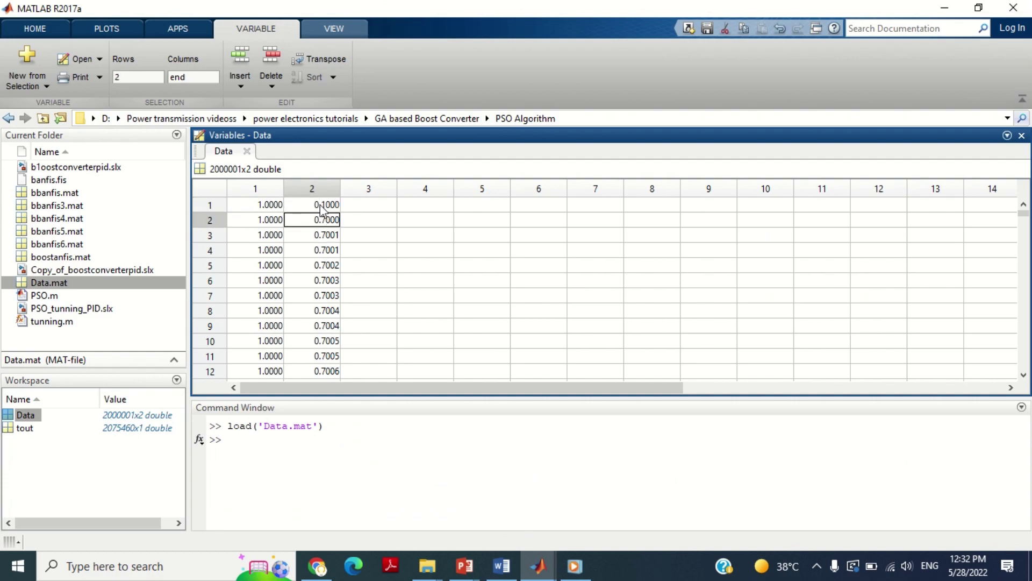
Copy the 0.1 value from row 1 of column 2 and fill it into rows 2 to 199999 of that column.
key(Up)
key(ctrl+c)
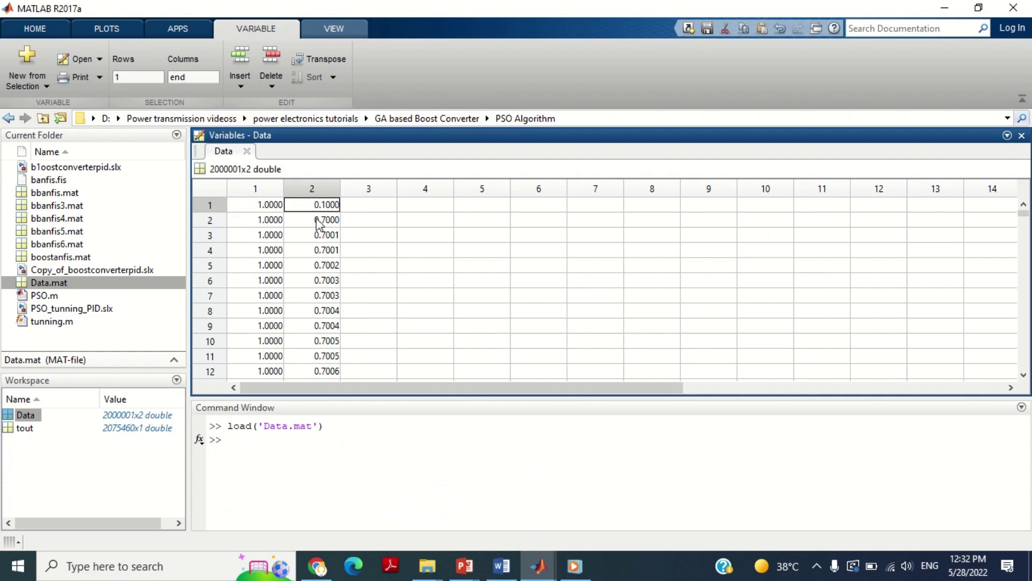
click(329, 221)
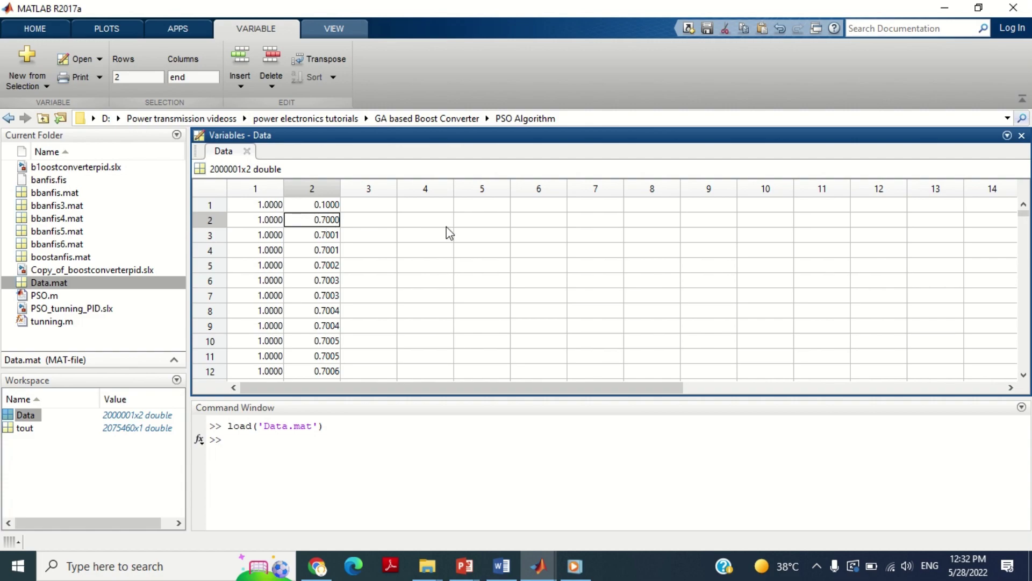
drag(1024, 213, 1027, 233)
shift+click(339, 277)
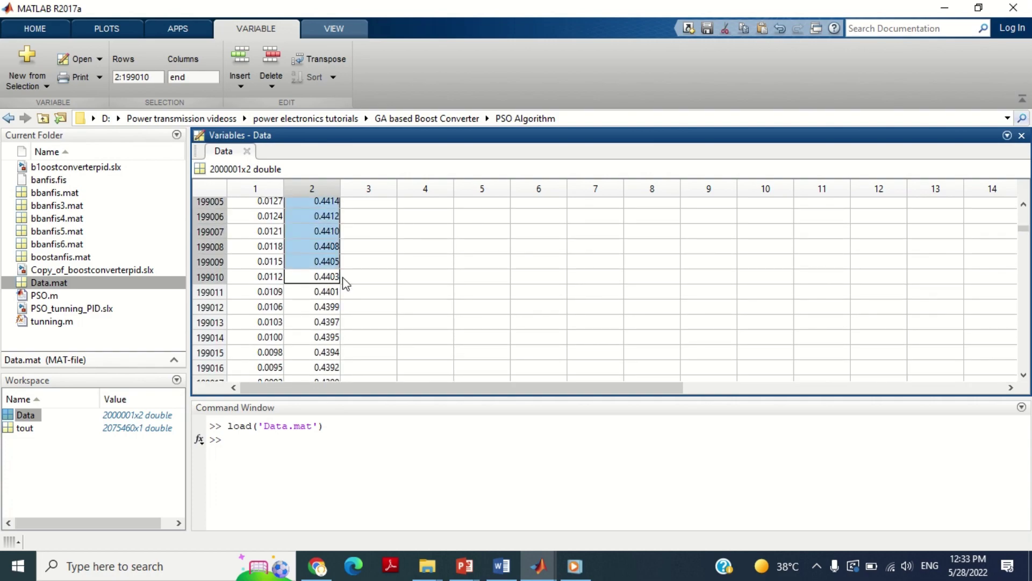
key(shift+Down)
key(shift+Page_Down)
key(shift+Up)
key(shift+Up)
key(shift+Up)
key(shift+Up)
key(shift+Up)
key(shift+Up)
key(shift+Up)
key(shift+Up)
key(shift+Up)
key(shift+Up)
key(shift+Up)
key(shift+Up)
key(shift+Up)
key(shift+Up)
key(shift+Up)
key(shift+Up)
key(shift+Up)
key(shift+Up)
key(shift+Up)
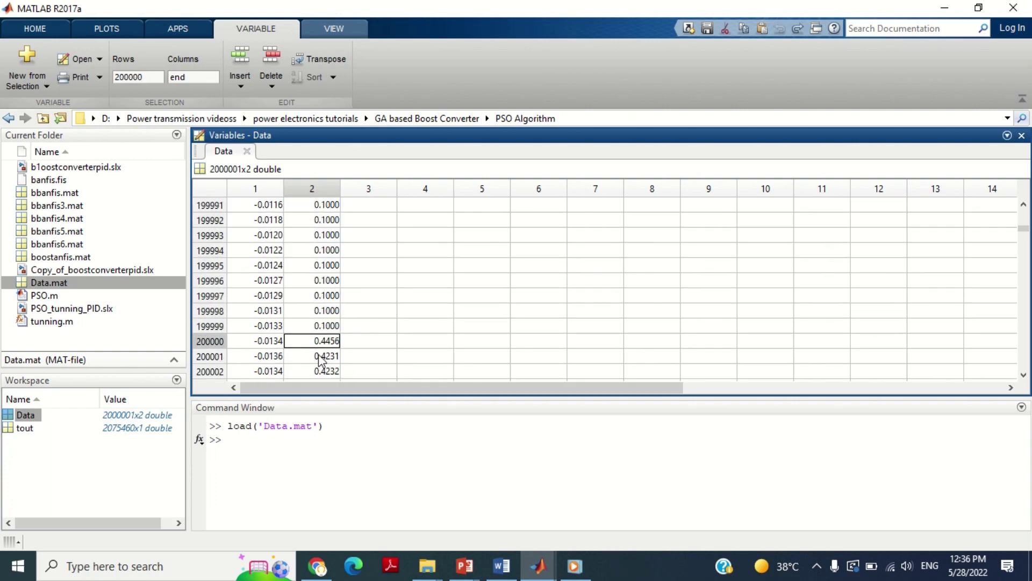
Fill column 2 of Data from row 200001 through the last row with the 0.4456 value from row 200000.
click(321, 357)
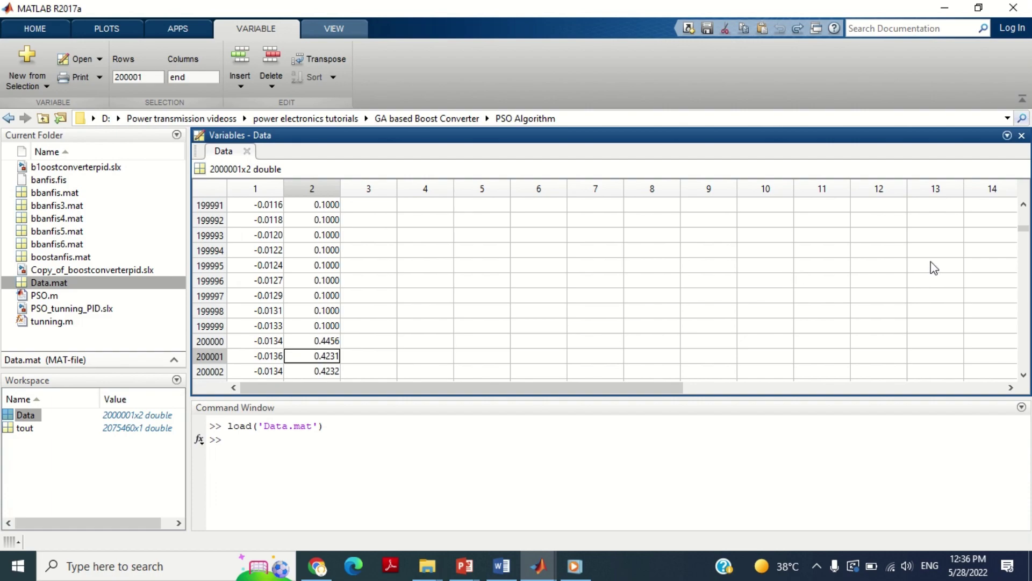
key(shift+Page_Down)
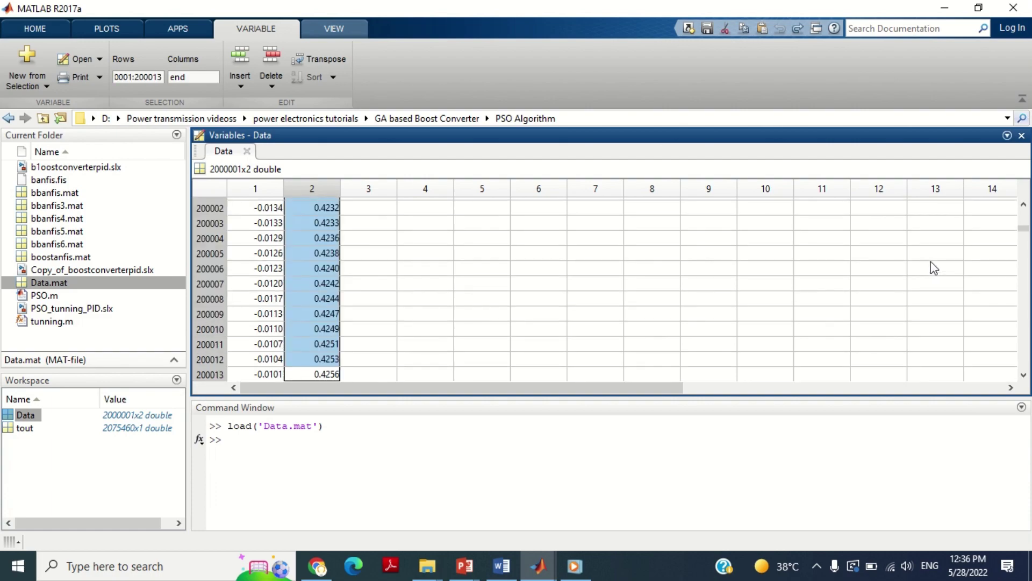
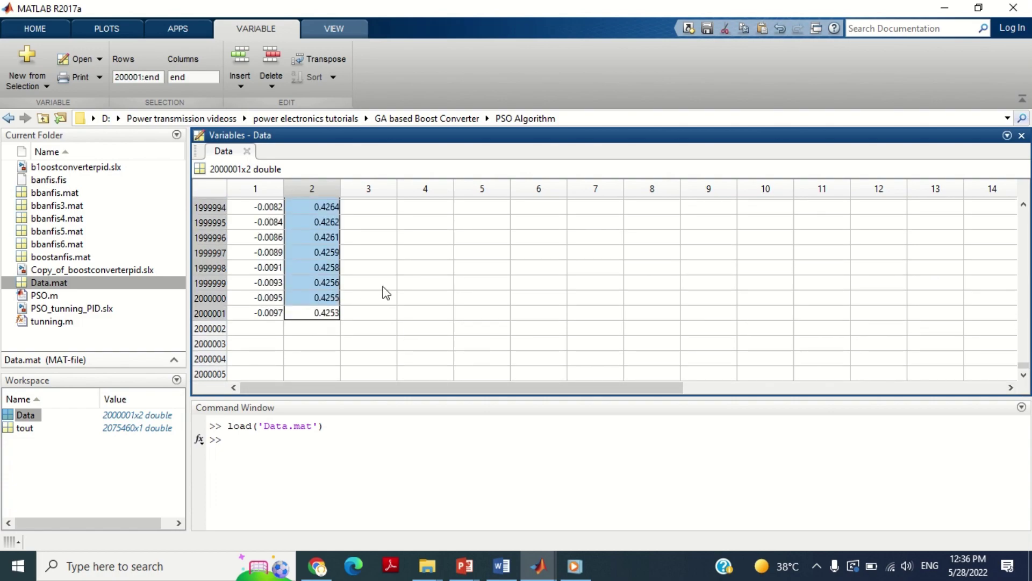
click(321, 331)
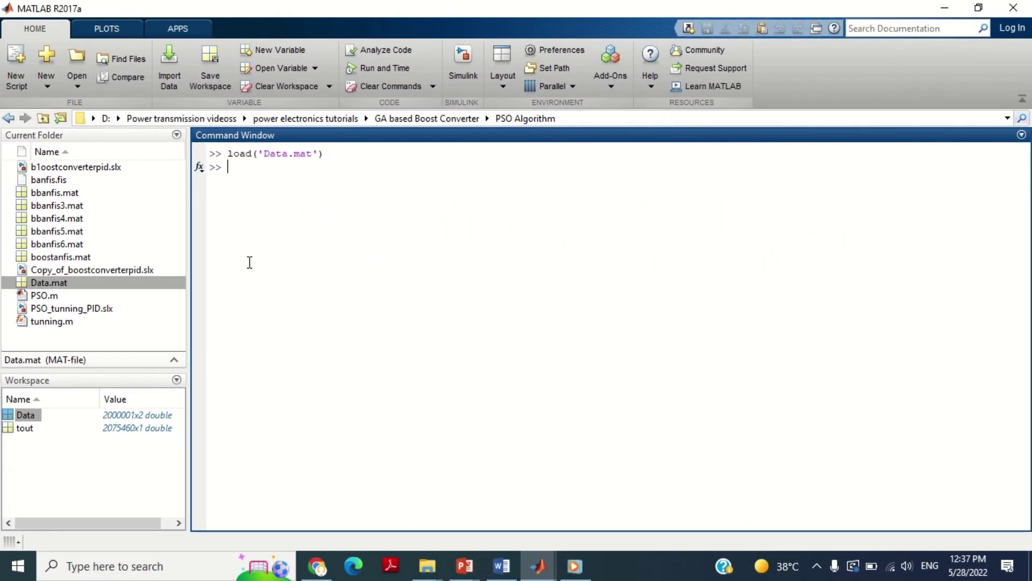
Launch the Neuro-Fuzzy Designer with the anfisedit command and load the workspace variable Data as training data.
text(anfisedit)
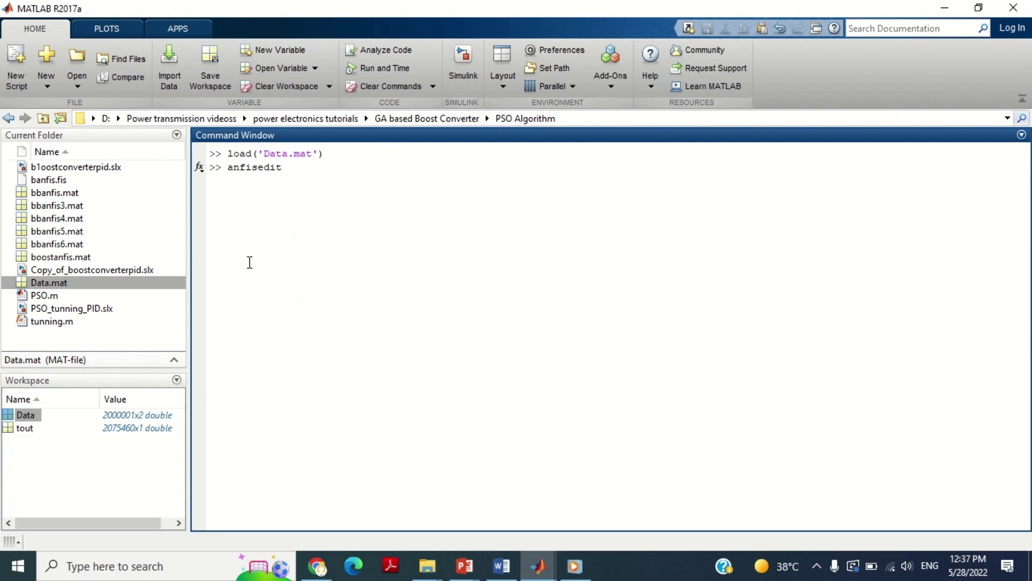
key(Return)
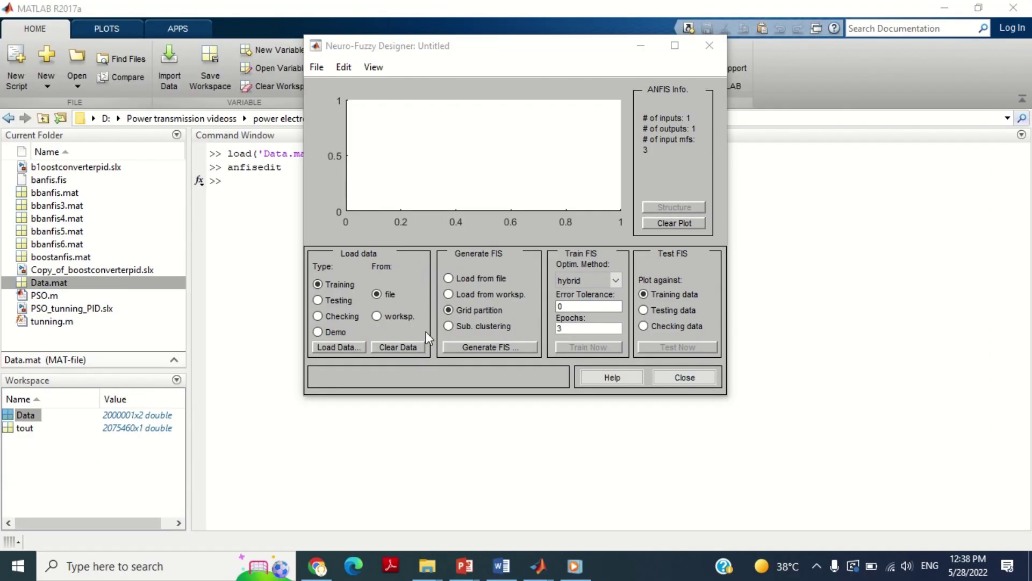
click(378, 320)
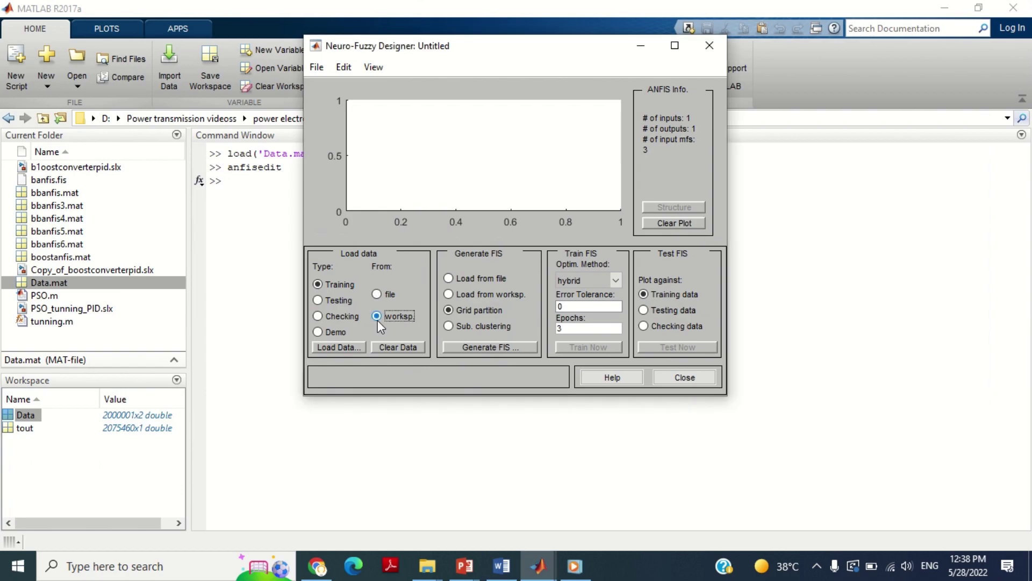
click(337, 347)
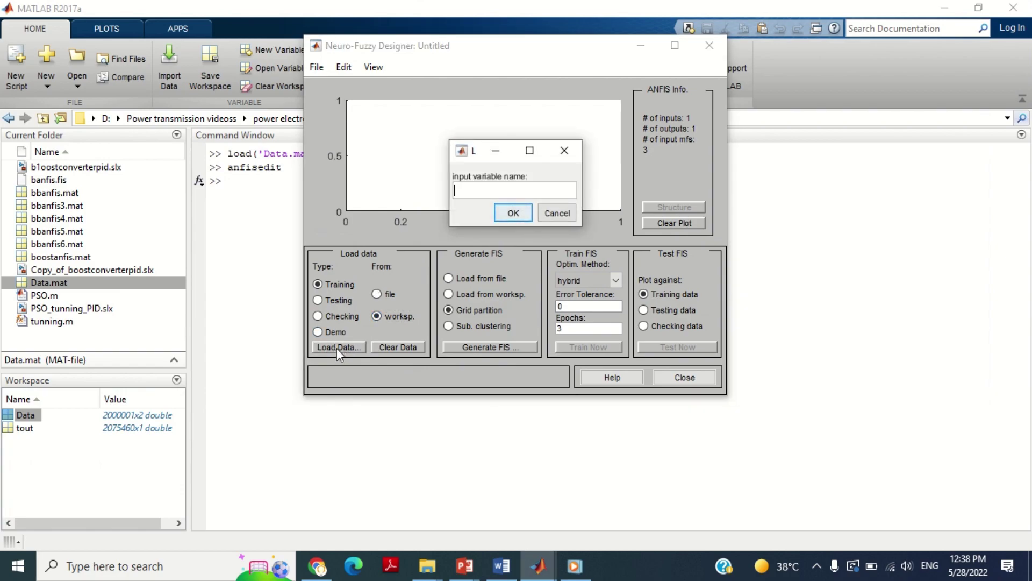
text(Data)
click(503, 212)
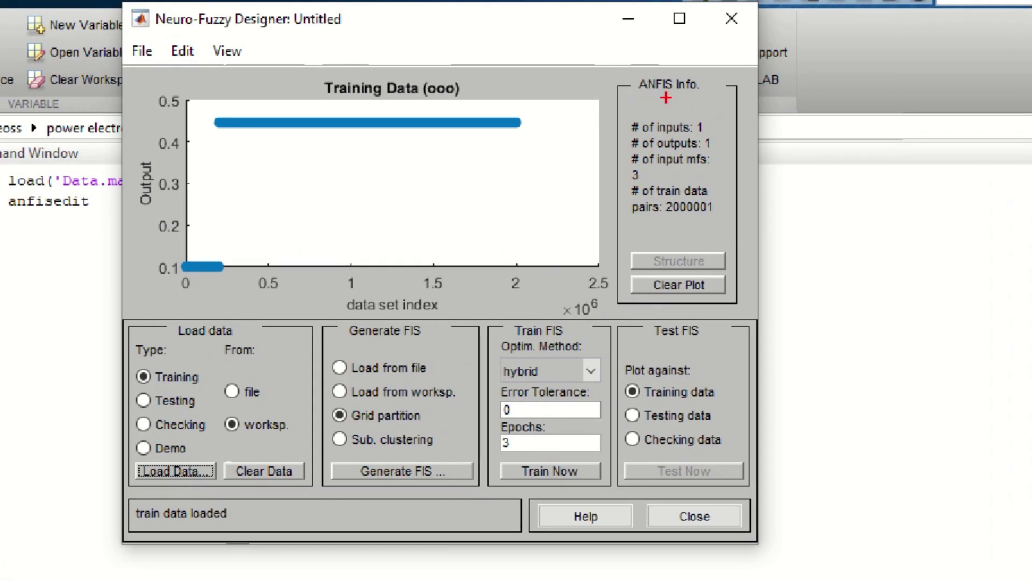
mouse_move(127, 83)
mouse_down()
mouse_move(203, 272)
mouse_move(202, 303)
mouse_up()
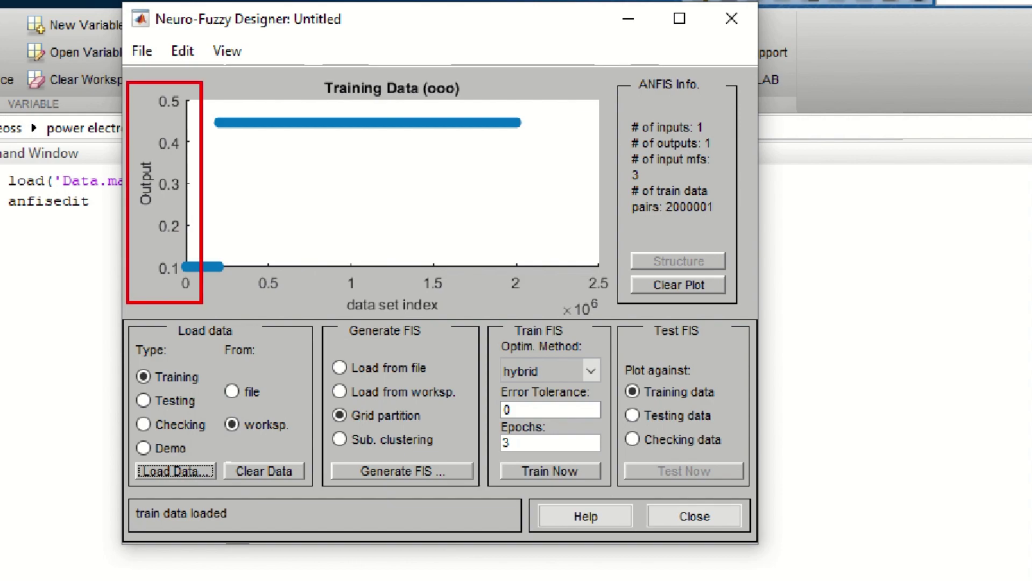
mouse_move(131, 247)
mouse_down()
mouse_move(461, 322)
mouse_move(639, 322)
mouse_move(617, 322)
mouse_up()
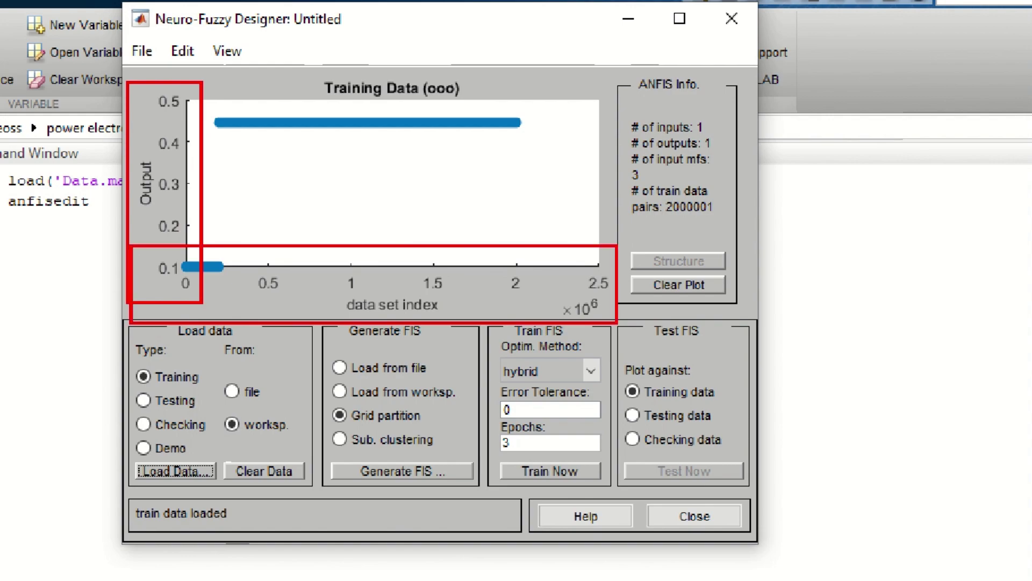
key(Escape)
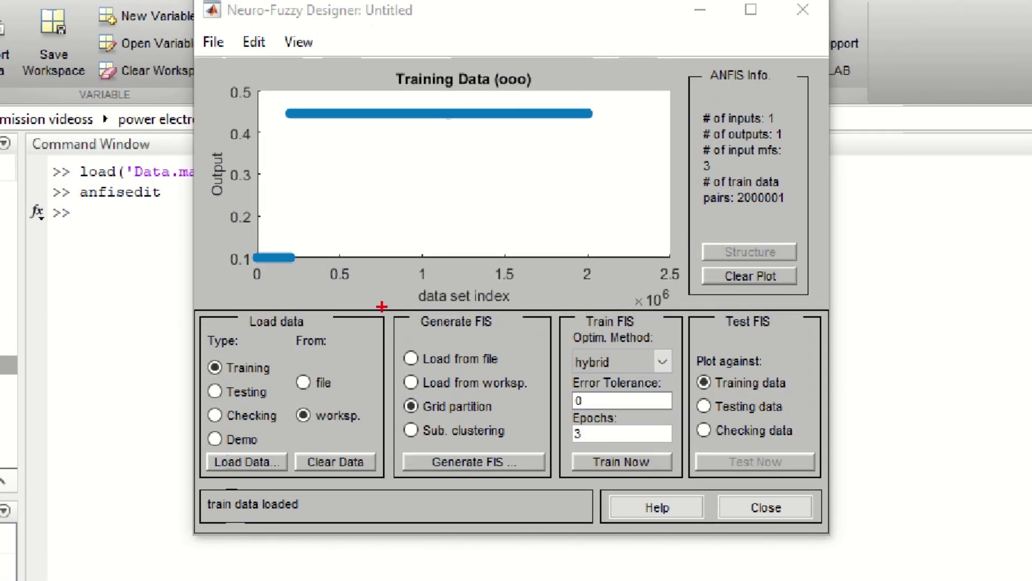
mouse_move(383, 294)
mouse_down()
mouse_move(480, 445)
mouse_move(561, 494)
mouse_up()
drag(395, 338, 515, 370)
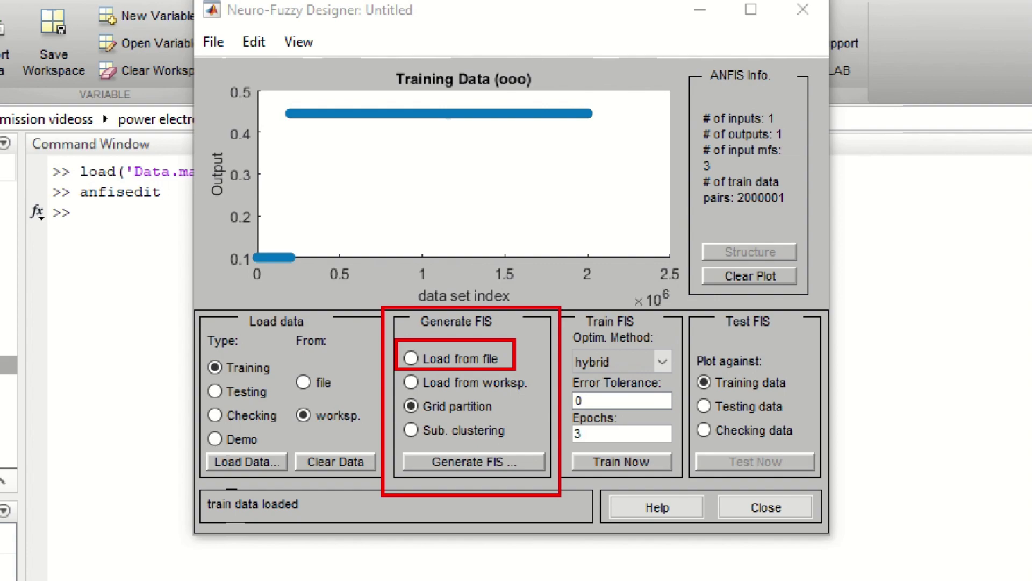
key(e)
mouse_move(398, 369)
mouse_down()
mouse_move(464, 395)
mouse_move(541, 397)
mouse_up()
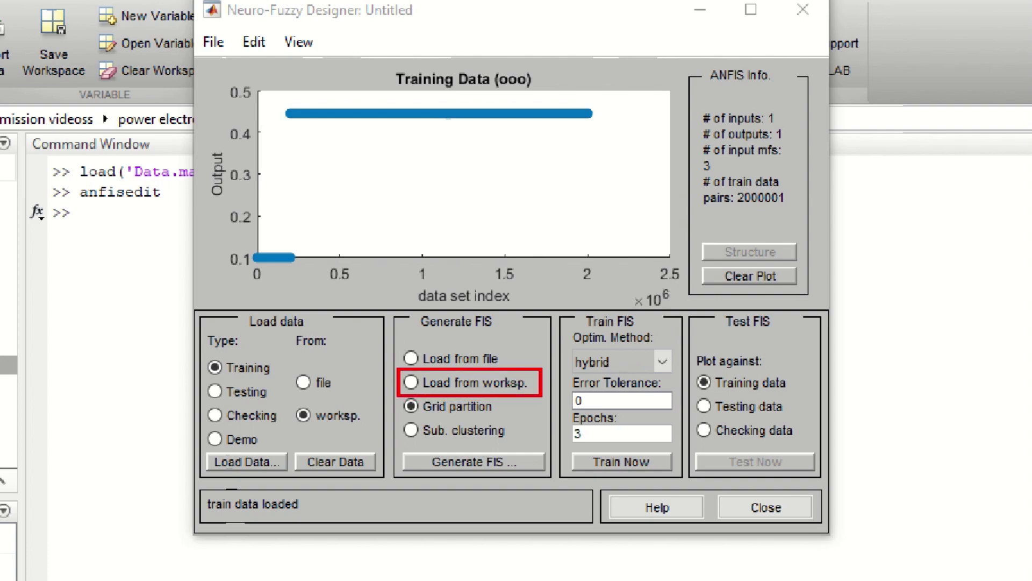
key(e)
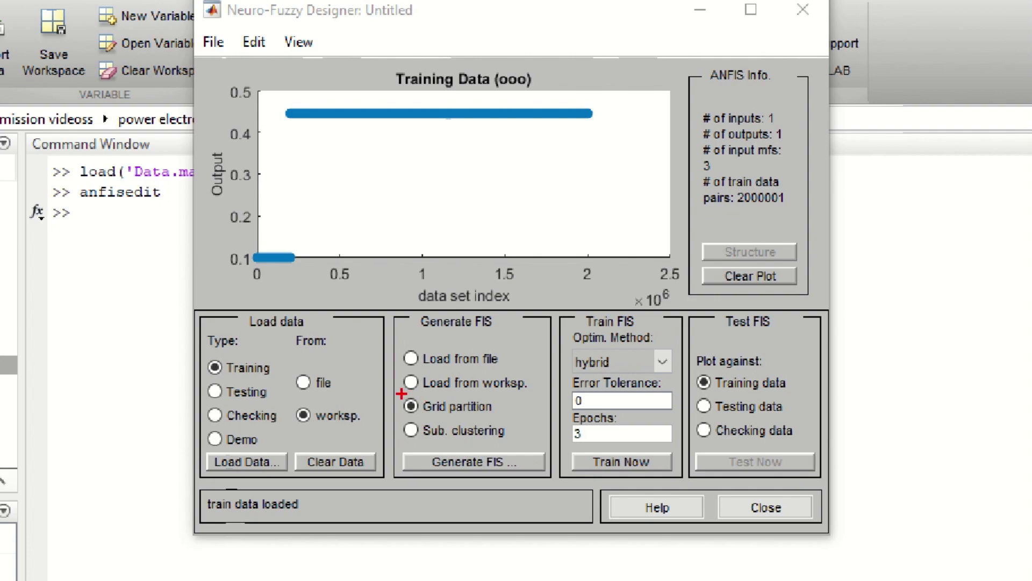
mouse_move(392, 392)
mouse_down()
mouse_move(451, 414)
mouse_move(527, 416)
mouse_up()
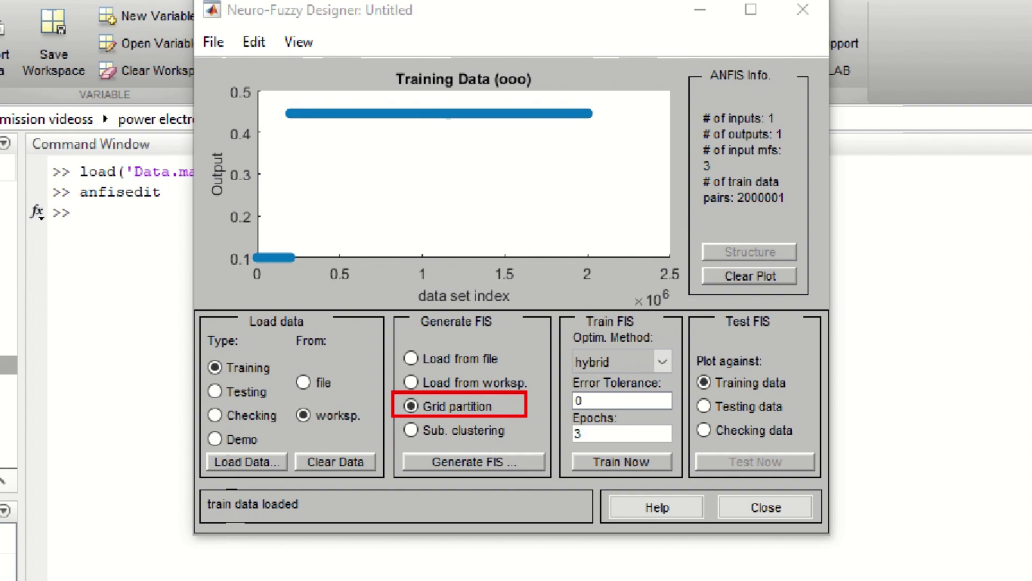
key(e)
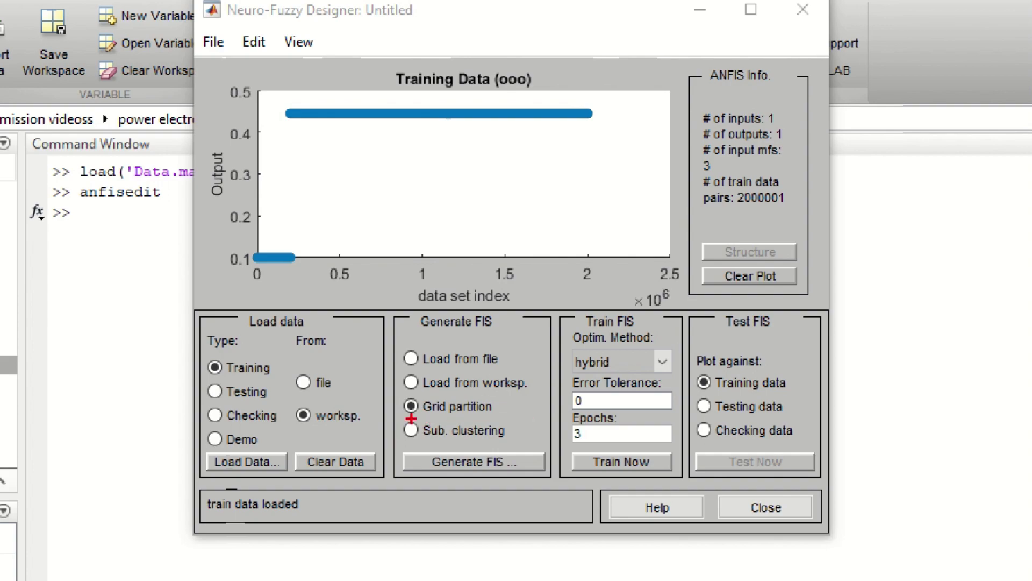
drag(395, 414, 522, 444)
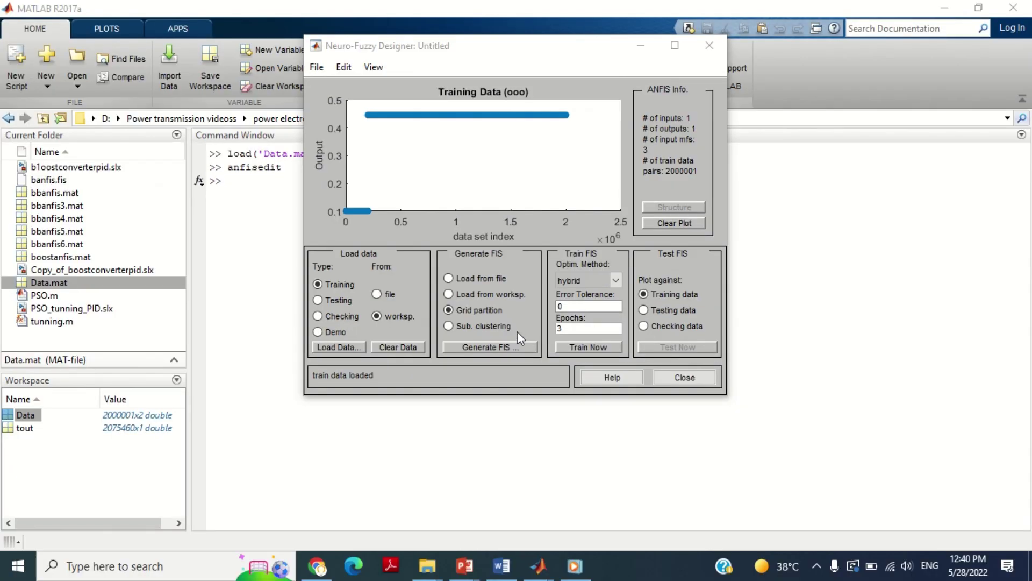
Generate a grid-partition FIS with 3 input membership functions of type trimf and a constant output type.
click(449, 312)
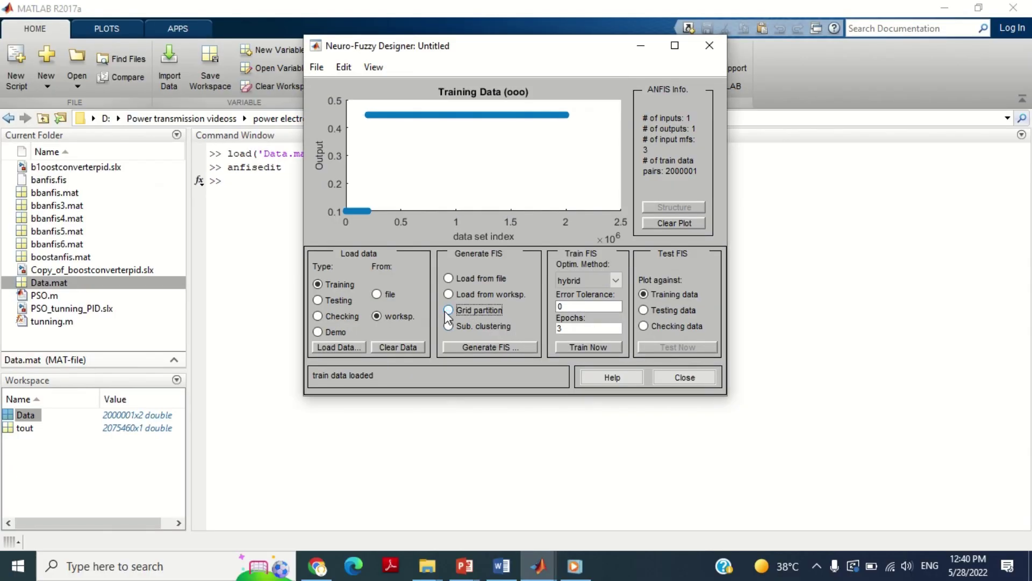
click(476, 347)
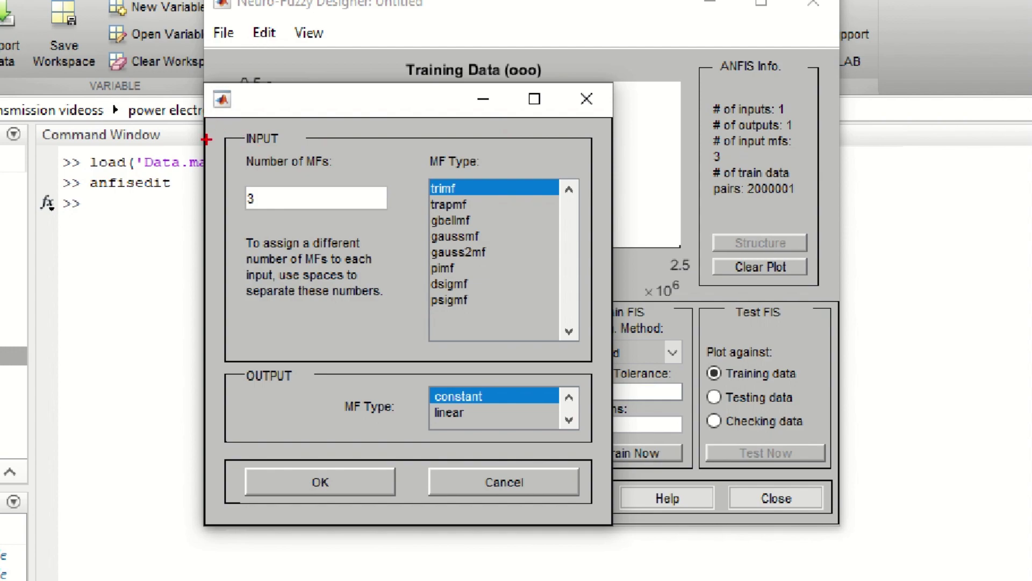
drag(207, 119, 594, 445)
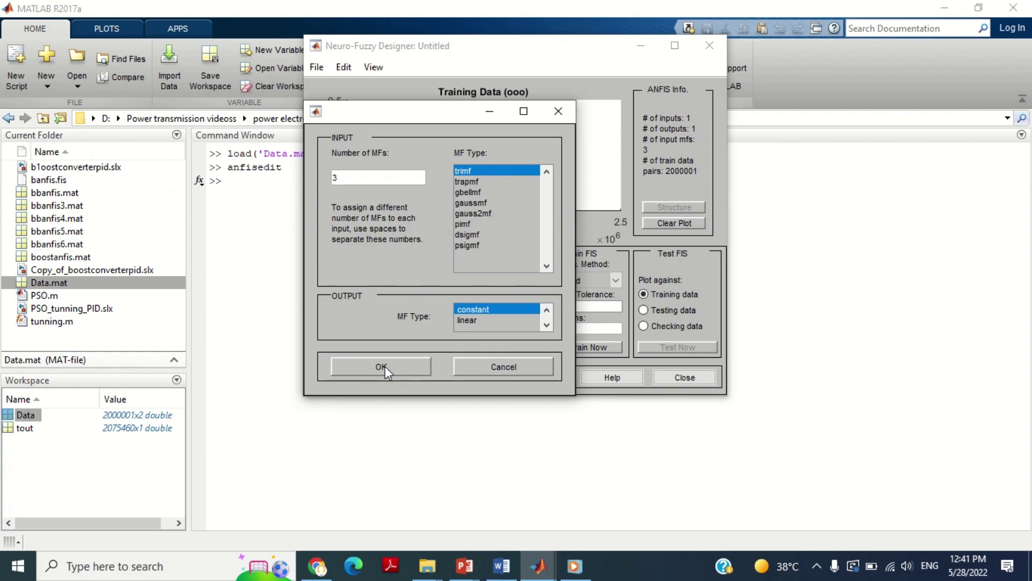
click(385, 366)
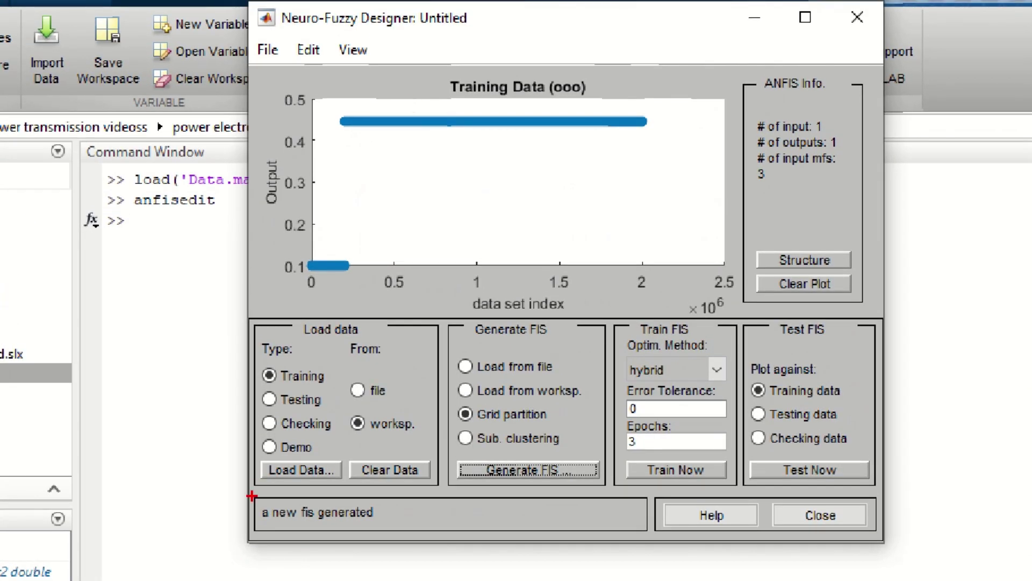
drag(247, 488, 399, 537)
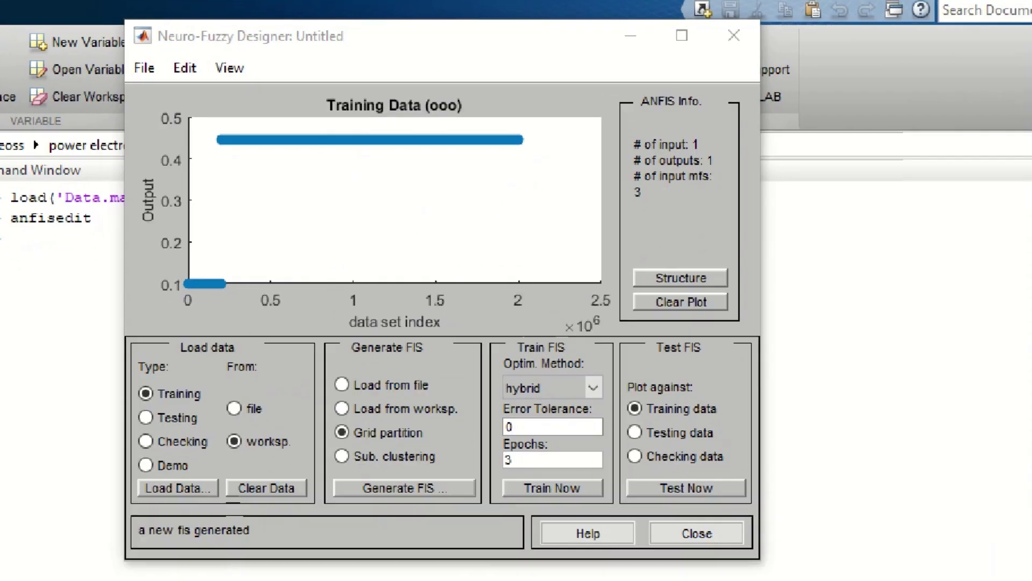
mouse_move(490, 334)
mouse_down()
mouse_move(536, 436)
mouse_move(608, 504)
mouse_up()
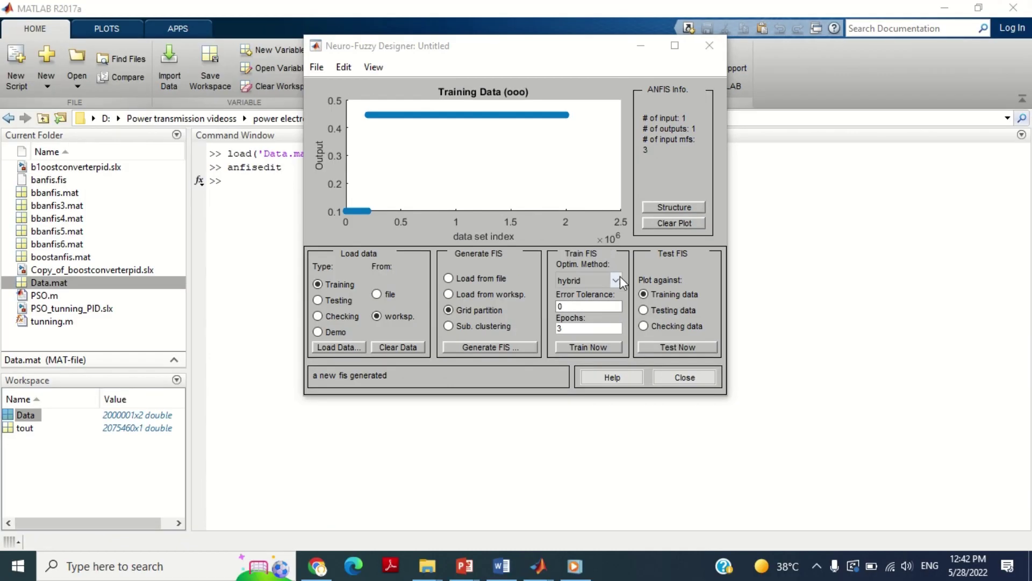
Train the FIS using the hybrid optimization method, an error tolerance of 0 and 100 epochs.
click(620, 275)
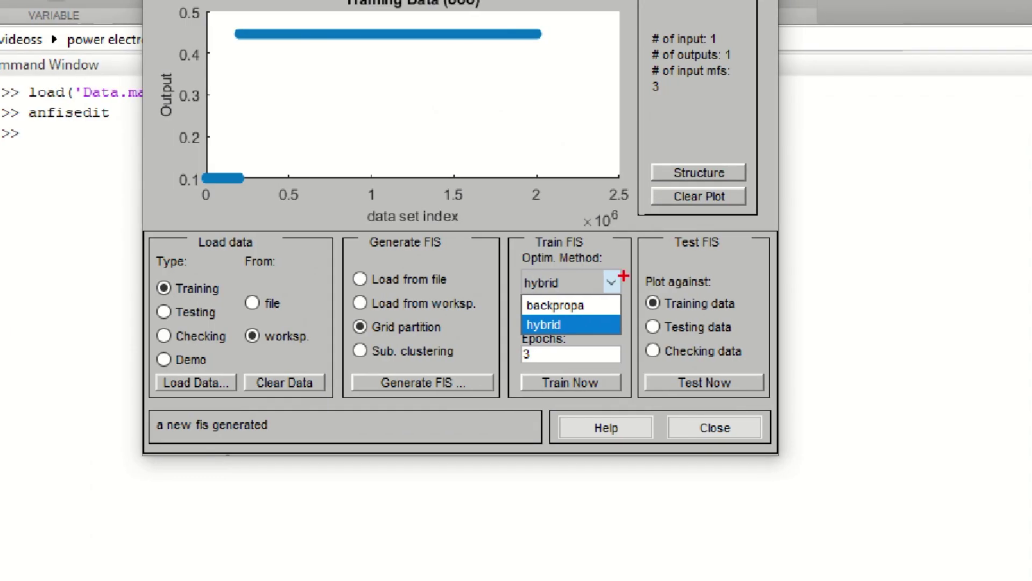
mouse_move(513, 267)
mouse_down()
mouse_move(604, 327)
mouse_move(631, 330)
mouse_up()
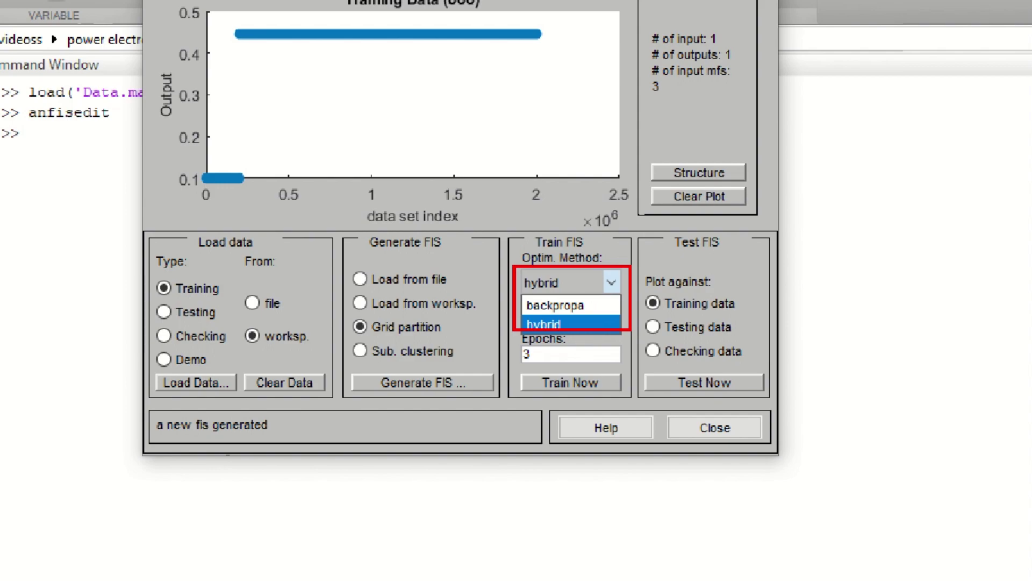
click(613, 323)
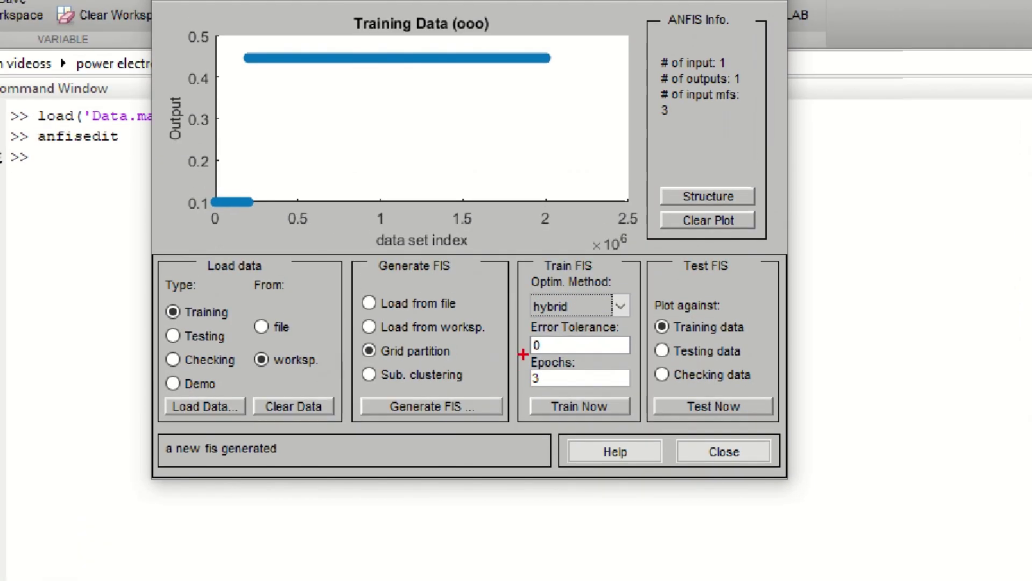
mouse_move(524, 353)
mouse_down()
mouse_move(578, 395)
mouse_move(617, 388)
mouse_up()
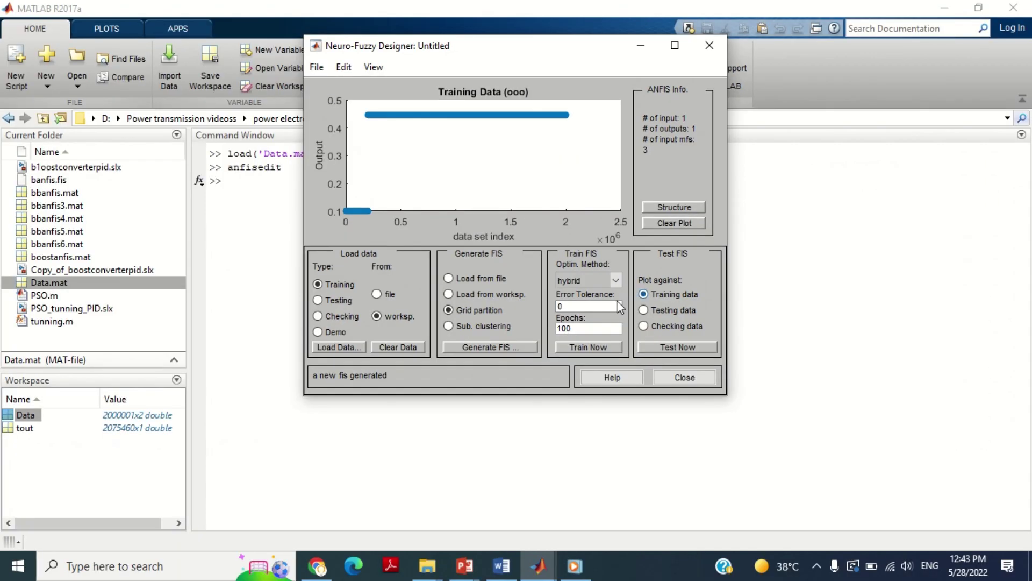
click(582, 348)
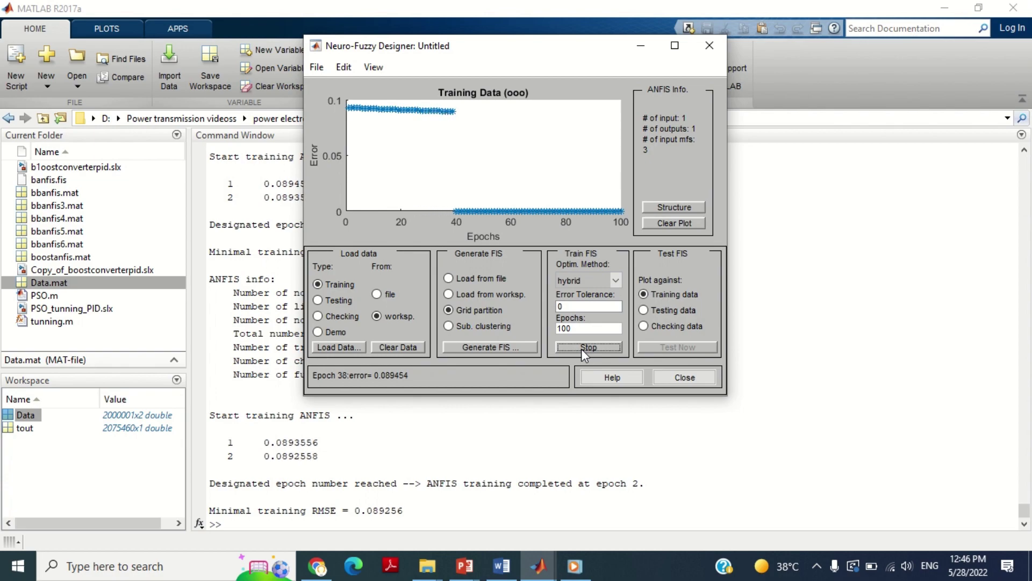
Choose the checking data as the set to plot against when testing the FIS.
click(690, 333)
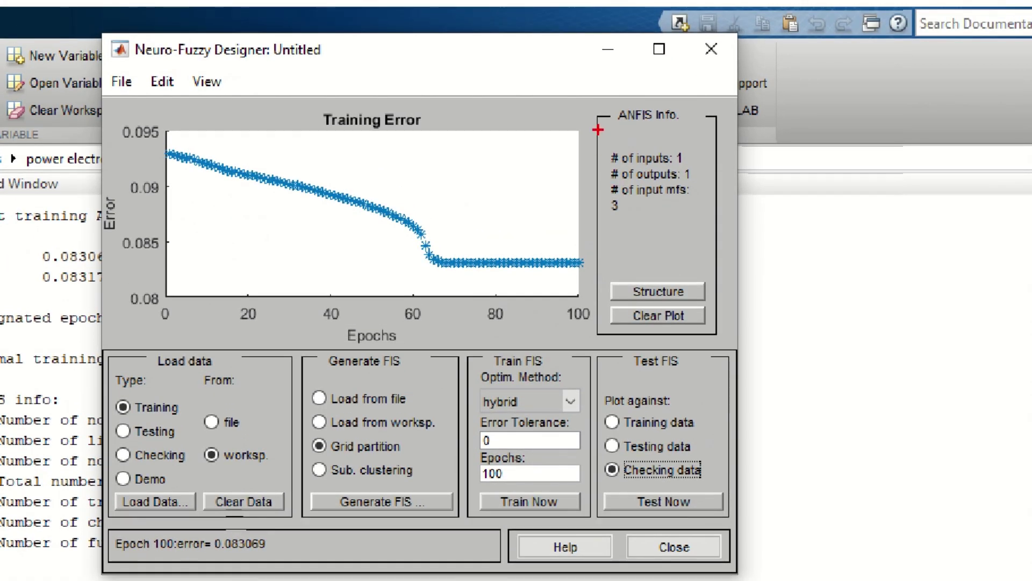
drag(598, 130, 707, 226)
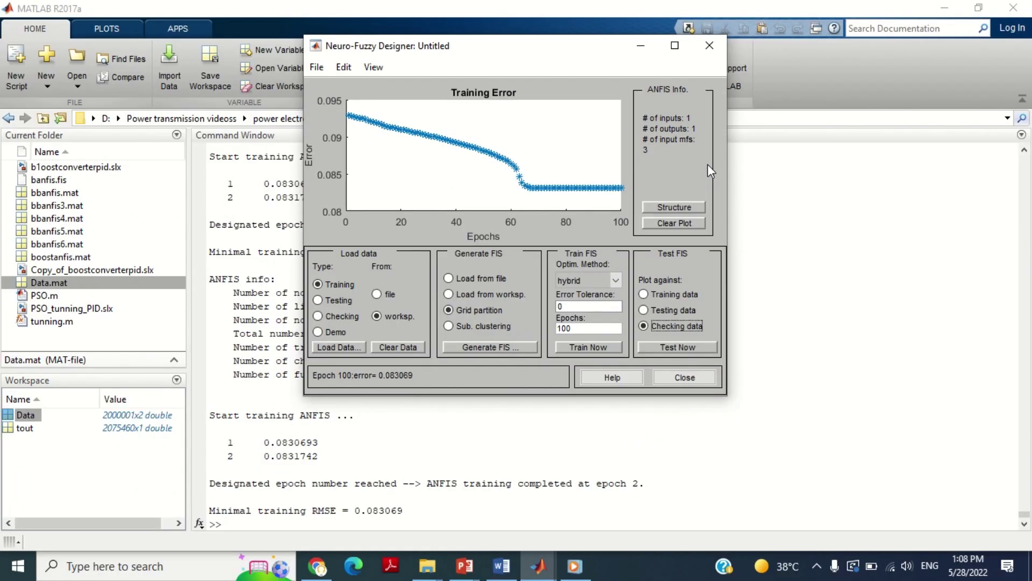
Examine the input, inputmf, rule, outputmf and output layers of the ANFIS model structure and close its window.
click(379, 68)
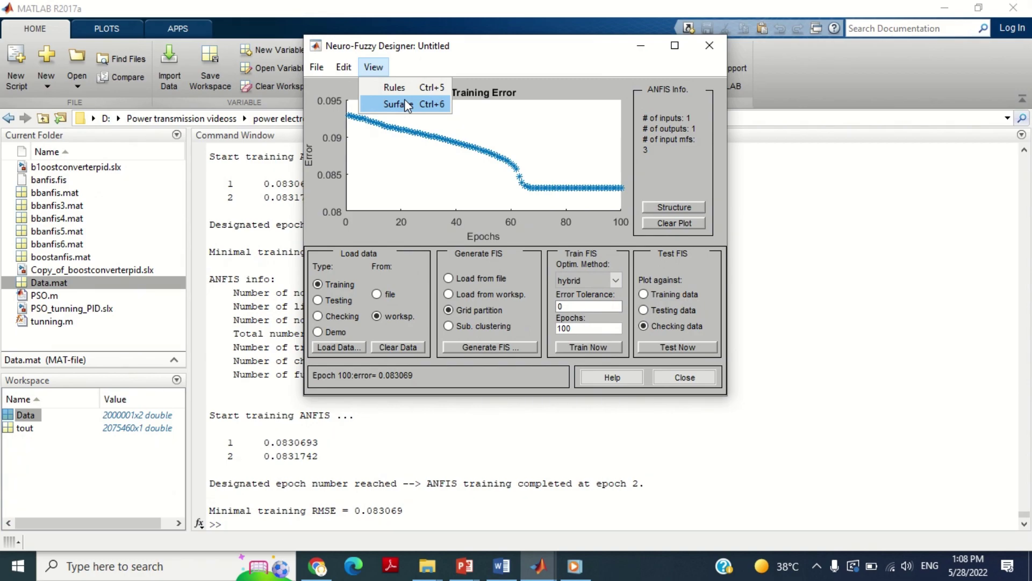
click(674, 207)
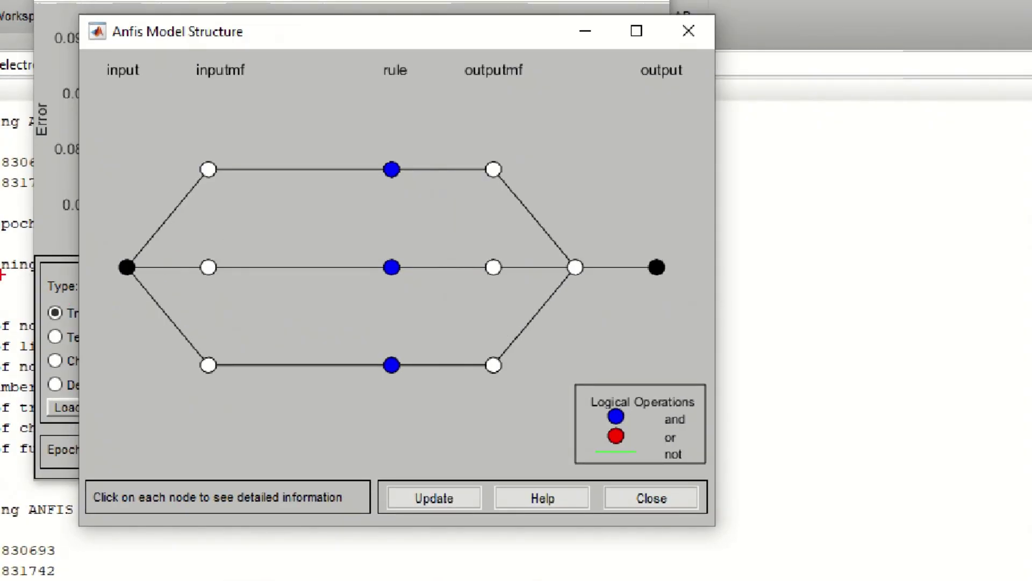
drag(96, 55, 166, 280)
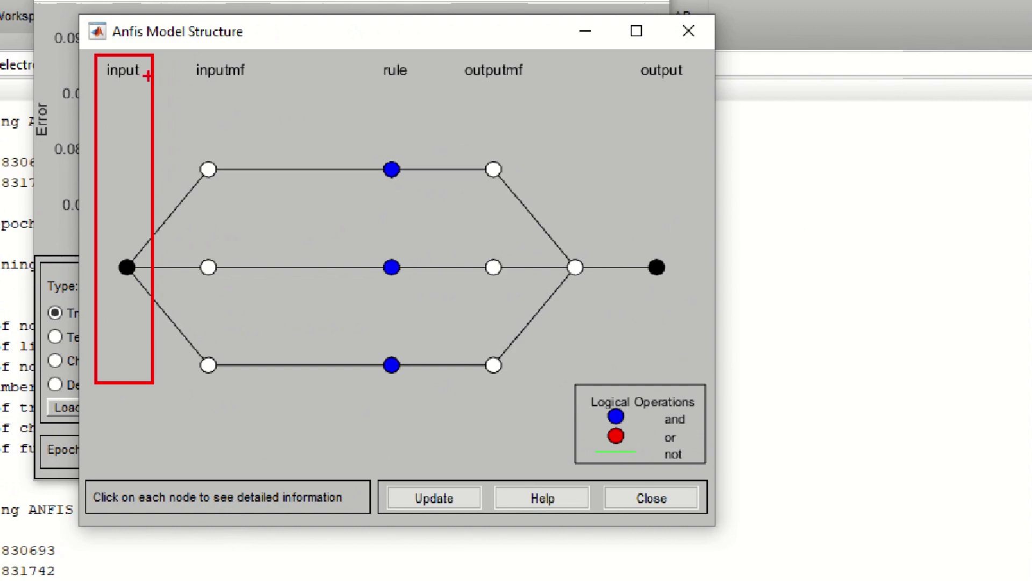
drag(162, 62, 264, 402)
drag(357, 50, 419, 397)
drag(440, 57, 528, 406)
drag(562, 54, 697, 353)
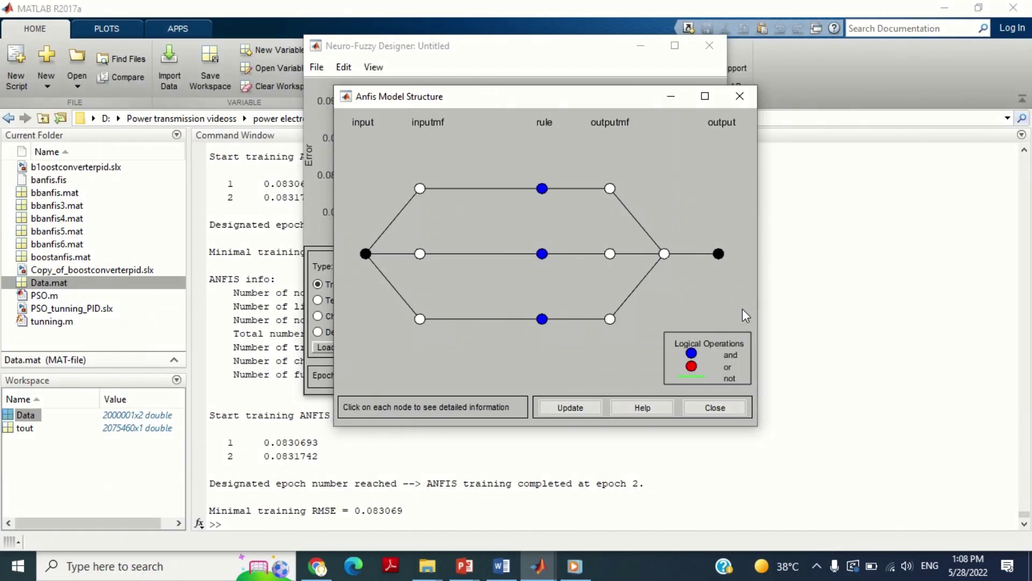
click(651, 498)
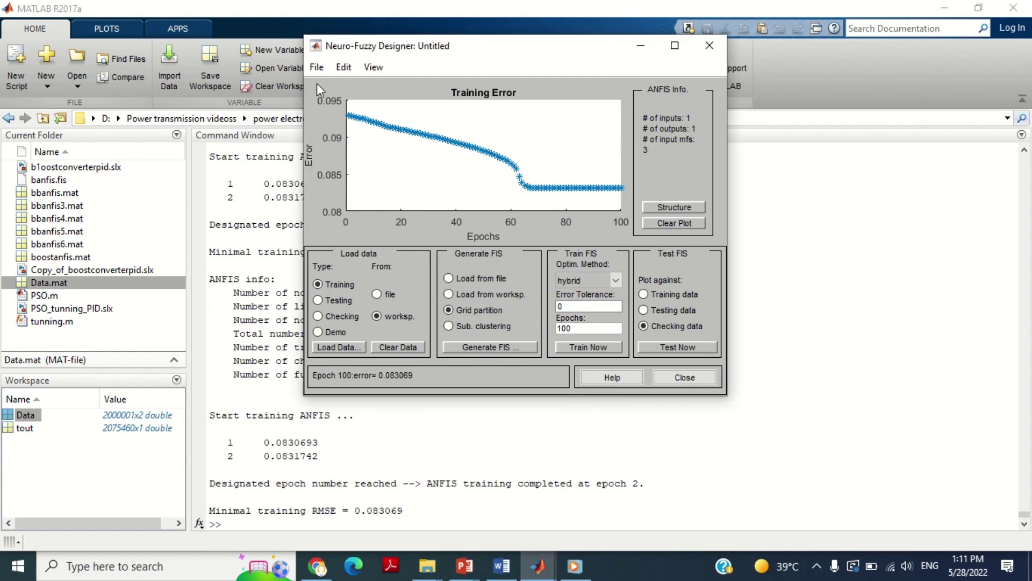
Export the trained FIS to the workspace as the variable boostanfis.
click(317, 67)
mouse_move(341, 123)
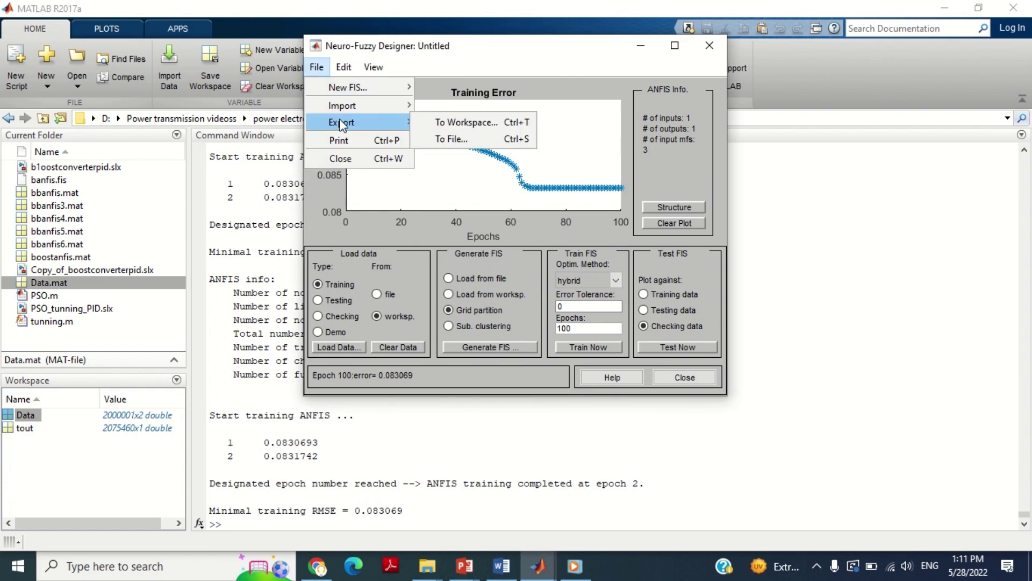
click(465, 124)
double_click(574, 238)
text(boostanfis)
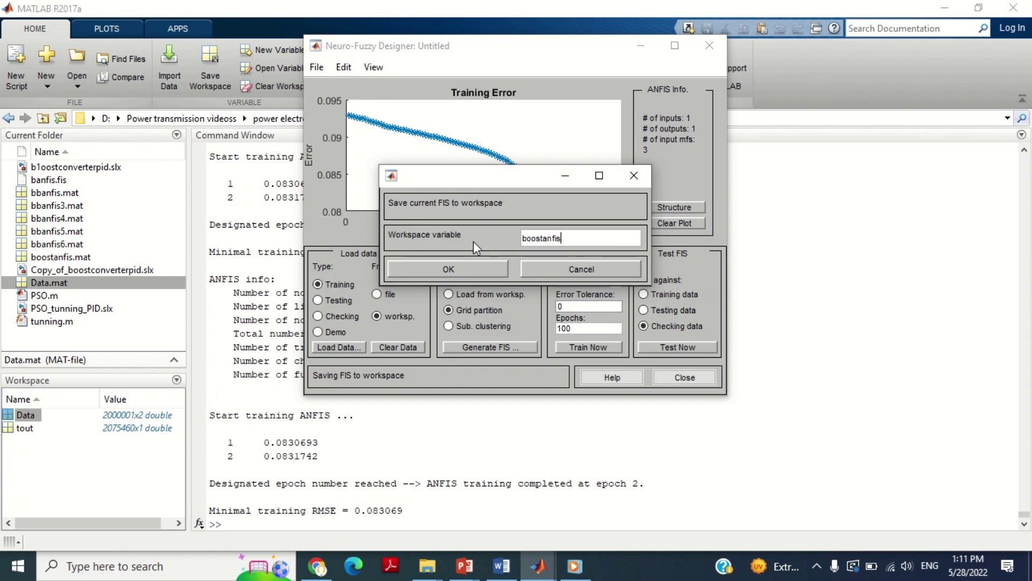
click(470, 270)
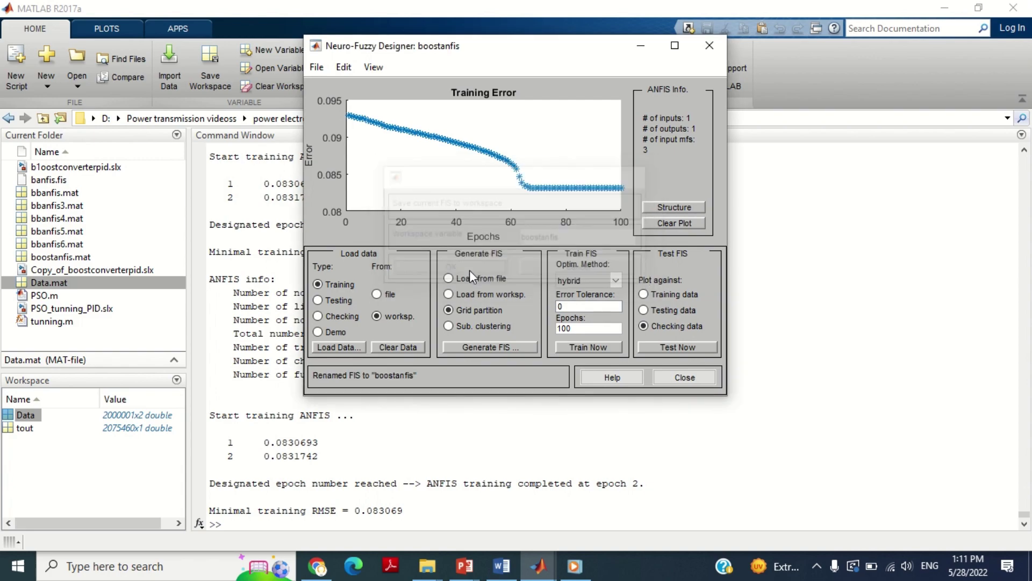
Export the trained FIS to a .fis file named boostanfis in the PSO Algorithm folder.
click(317, 67)
mouse_move(341, 123)
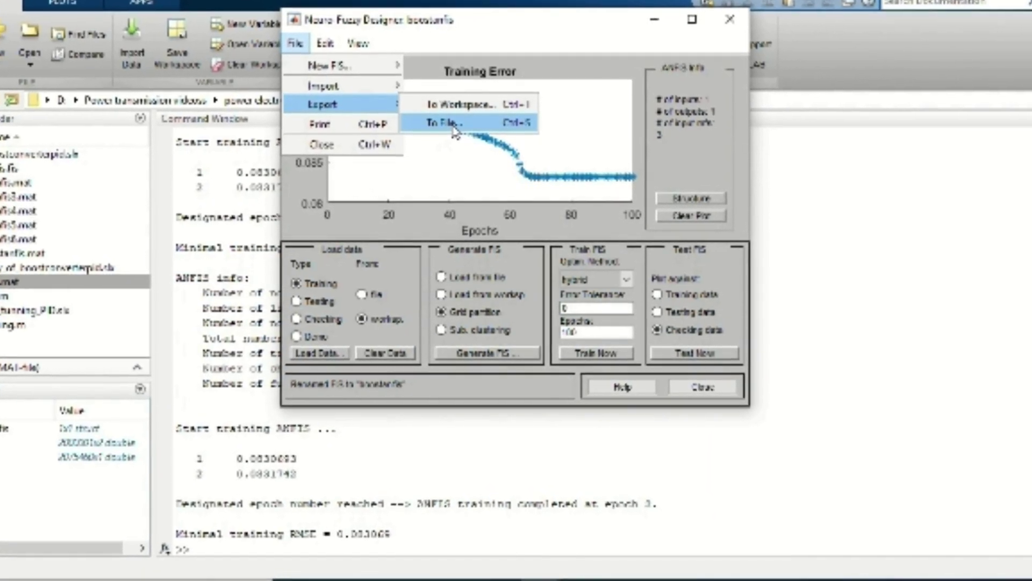
click(453, 127)
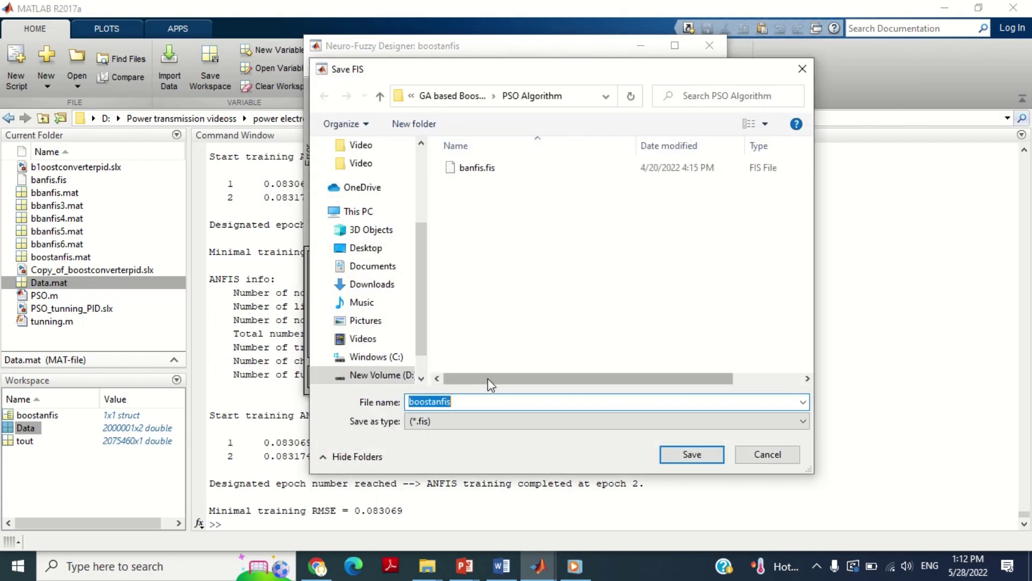
key(Return)
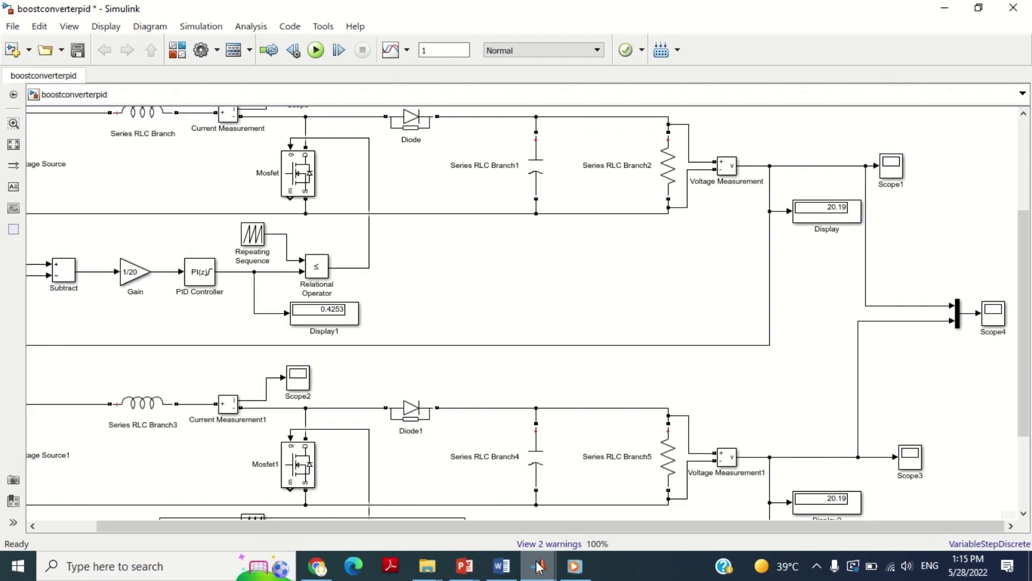
Search the Simulink Library Browser for fuzzy and add the Fuzzy Logic Controller block to the boostconverterpid model.
mouse_move(473, 538)
click(715, 502)
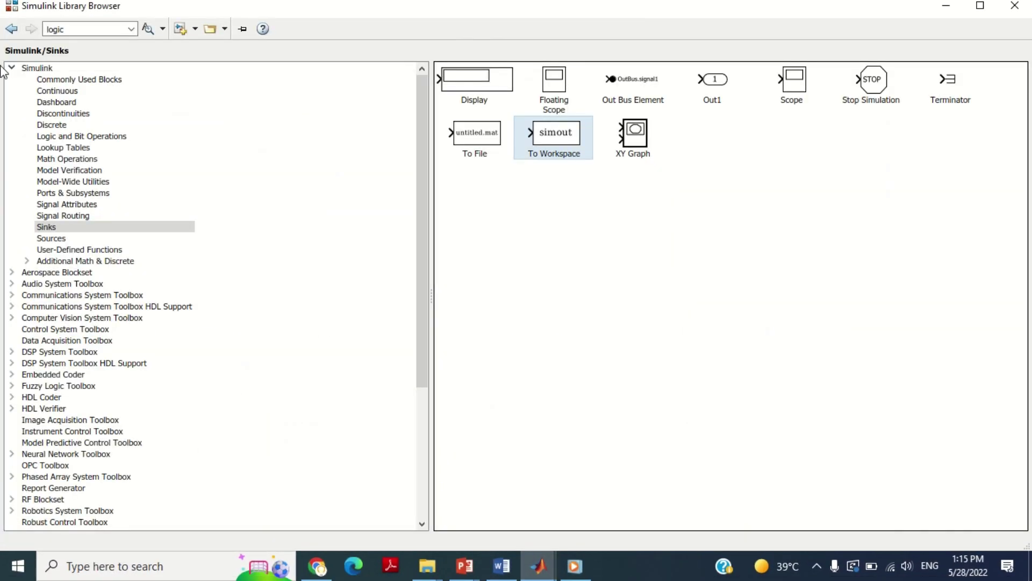
click(82, 31)
text(fuzzy)
key(Return)
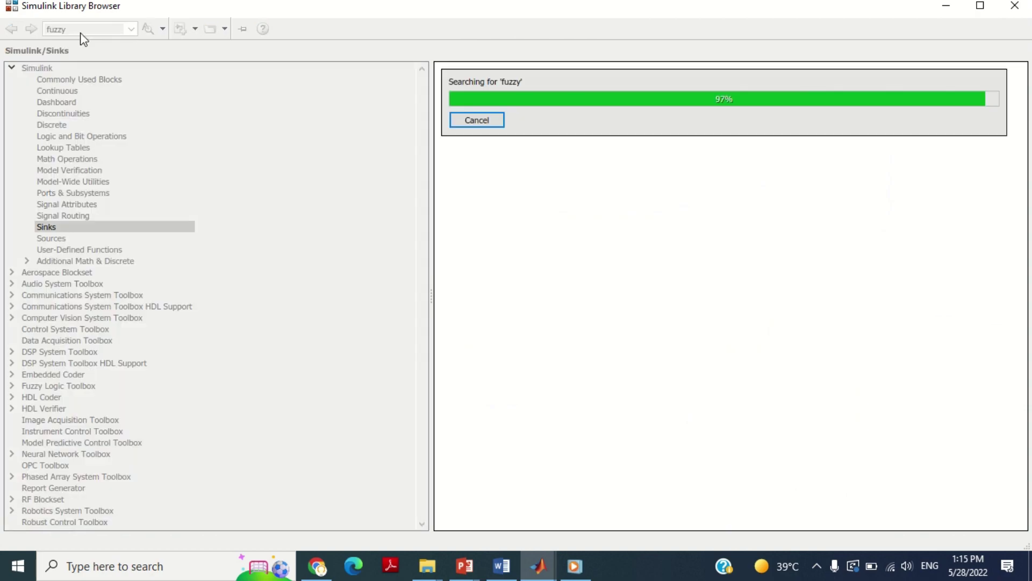
click(454, 114)
right_click(458, 109)
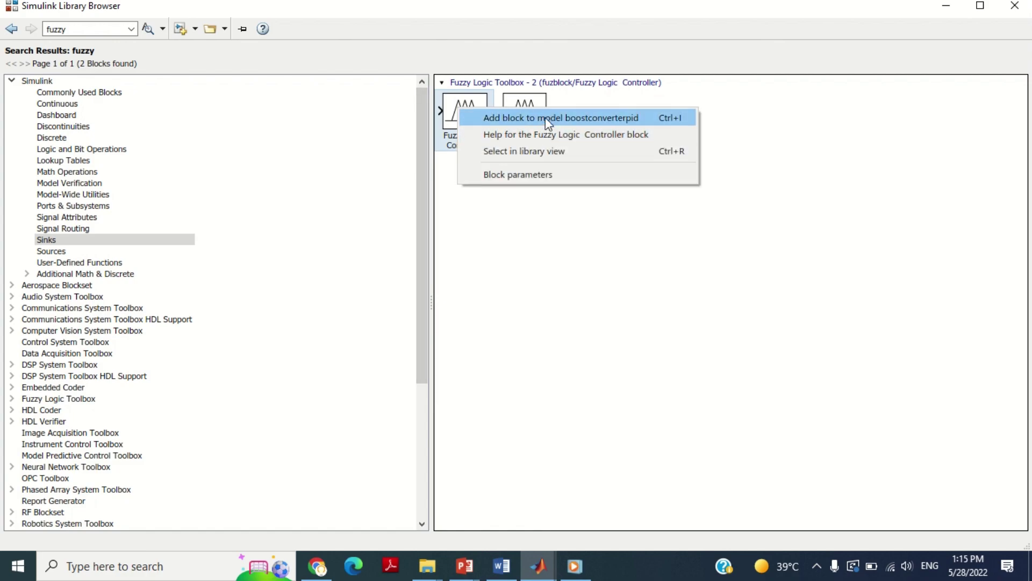
click(545, 117)
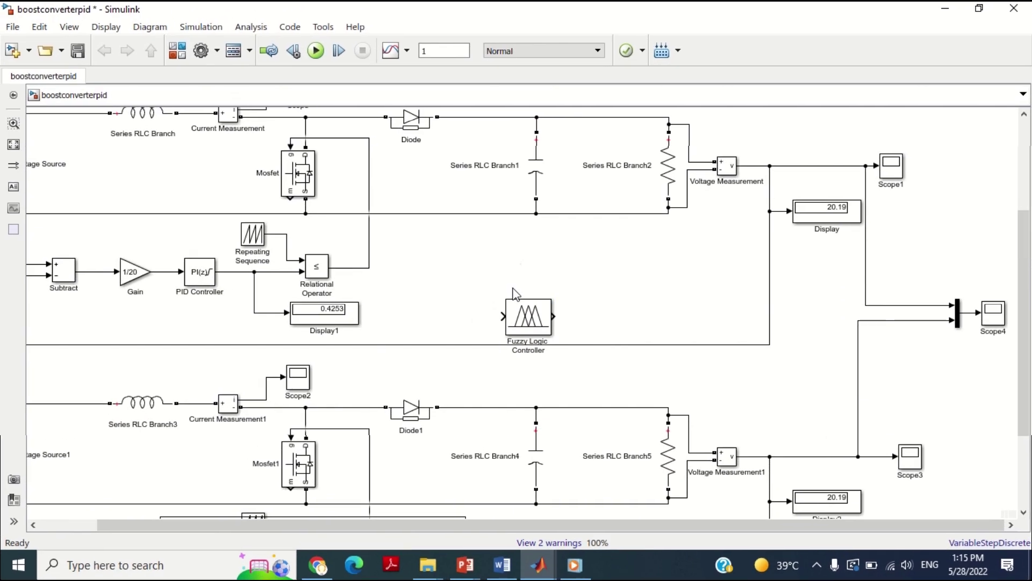
Replace the upper circuit's PID Controller with the Fuzzy Logic Controller block between the 1/20 Gain and the Relational Operator.
drag(522, 318, 197, 335)
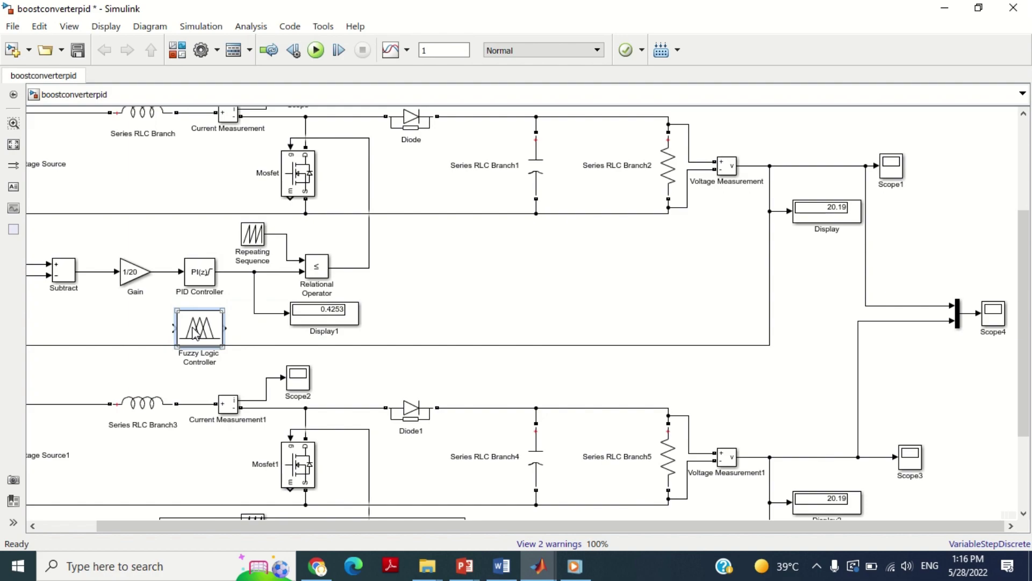
click(204, 275)
key(Delete)
drag(201, 338, 197, 290)
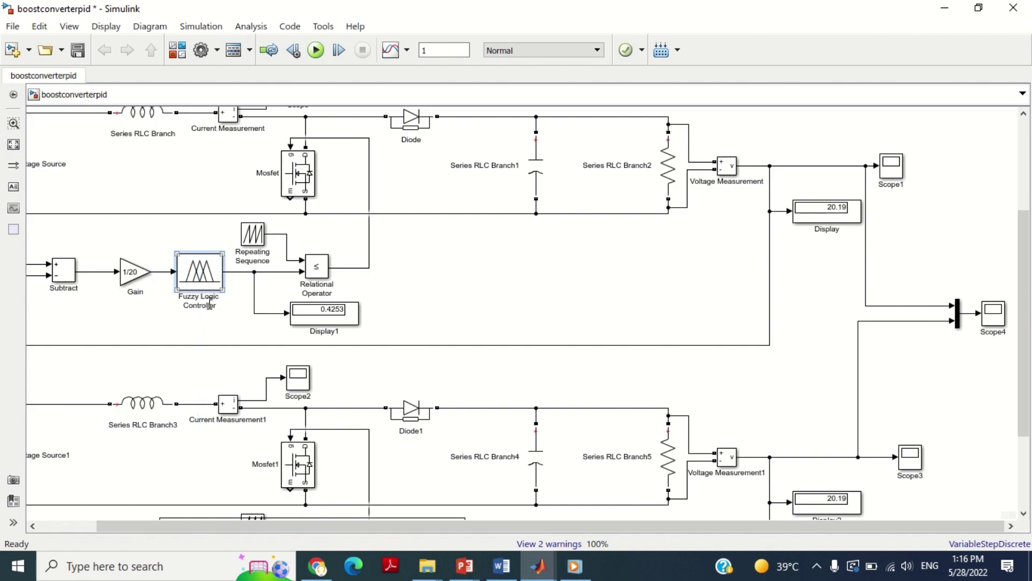
Set the Fuzzy Logic Controller's FIS name to boostanfis and apply it.
double_click(200, 271)
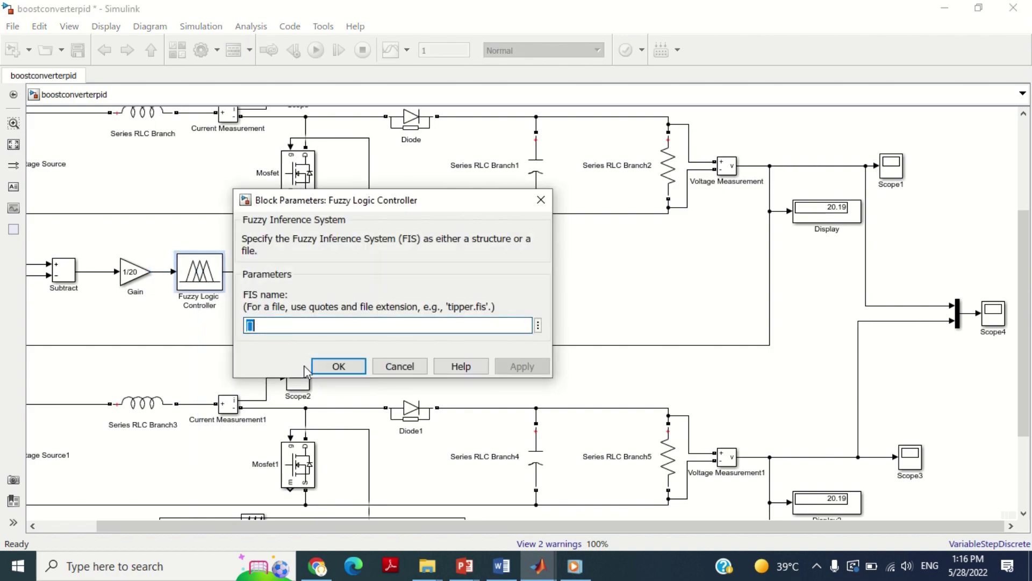
text(boos)
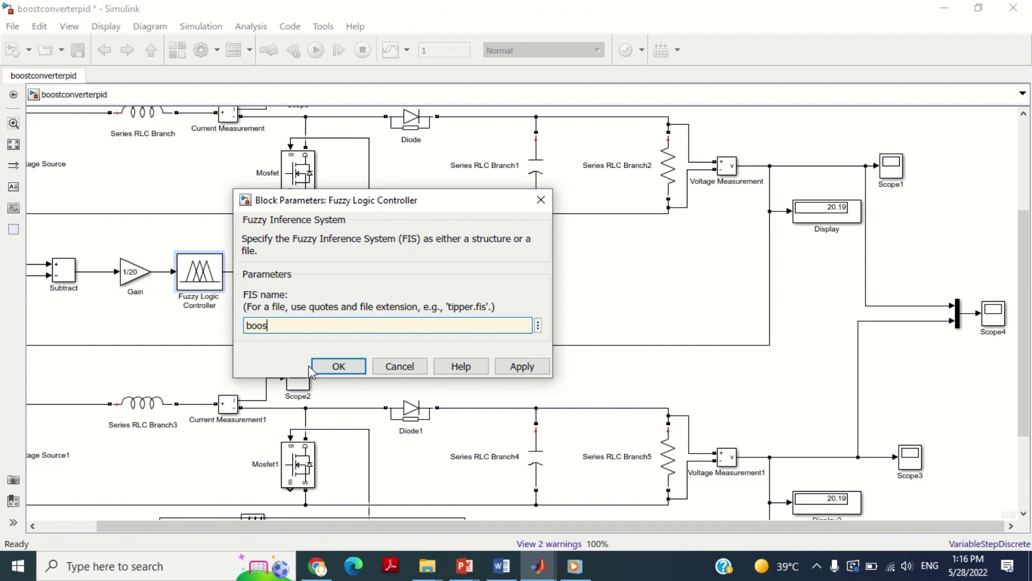
text(tanfis)
click(518, 369)
click(541, 324)
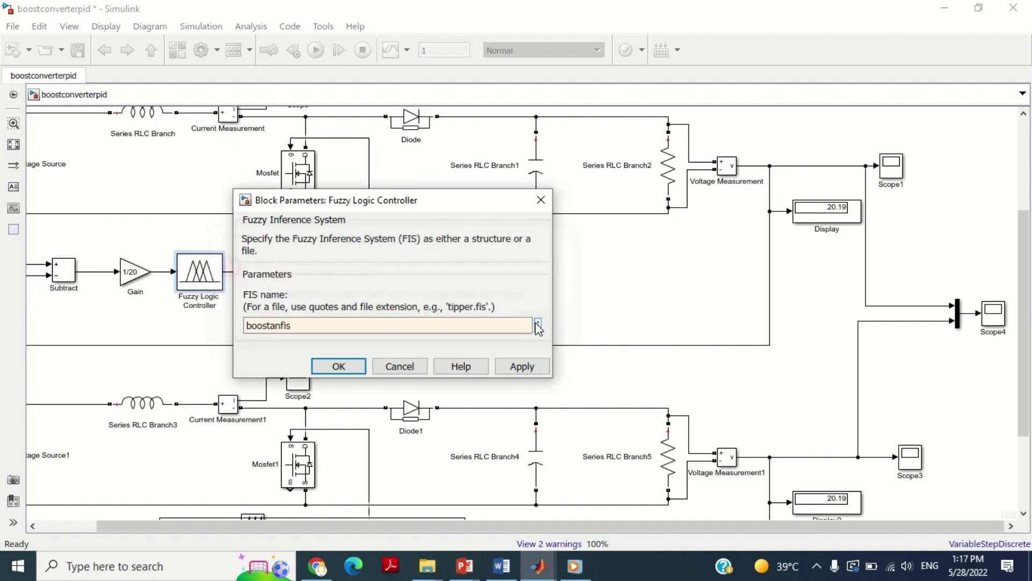
click(525, 366)
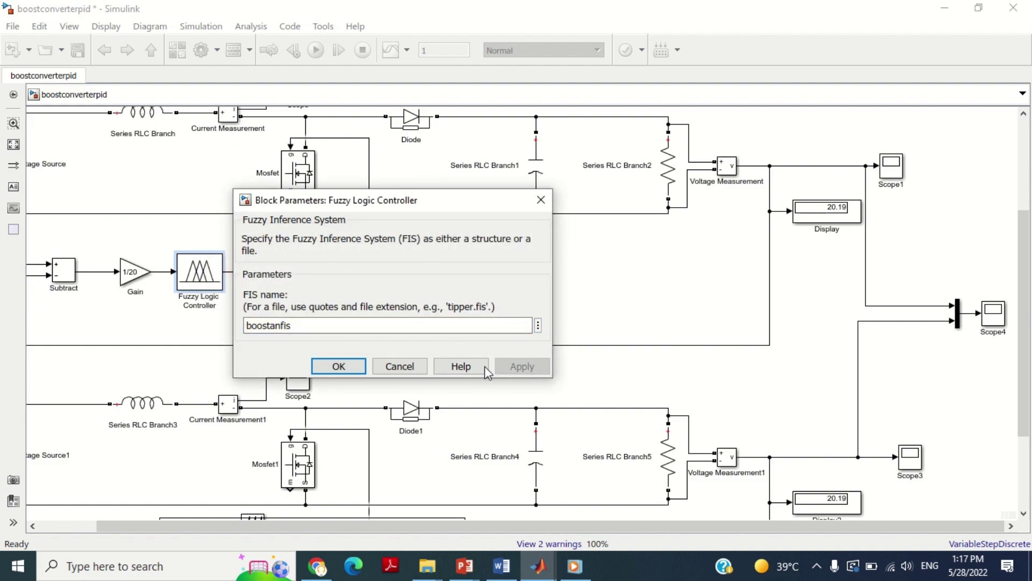
click(338, 366)
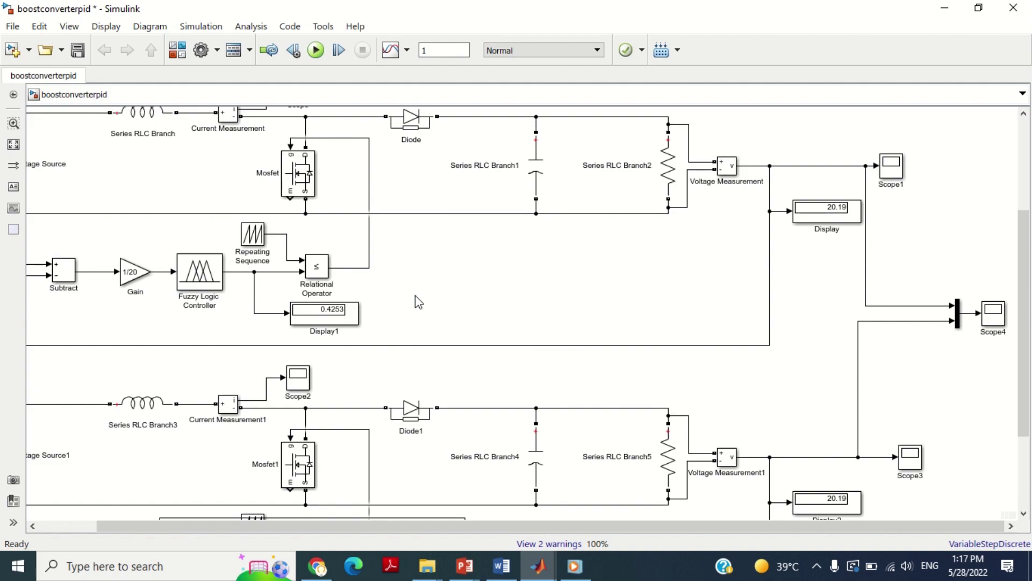
Run the simulation and view the fuzzy-controlled converter's output voltage in Scope1.
click(316, 50)
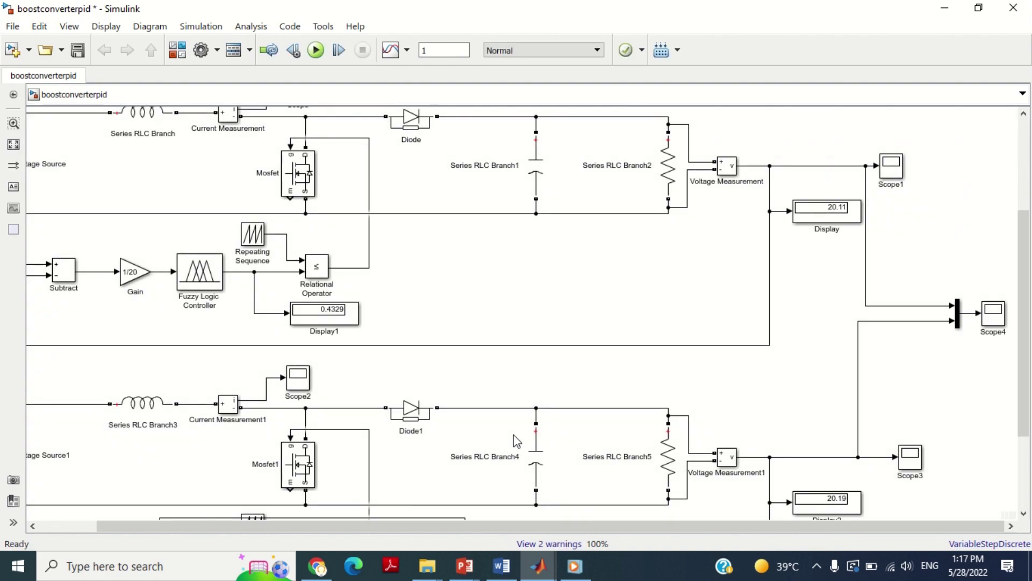
double_click(890, 167)
click(182, 44)
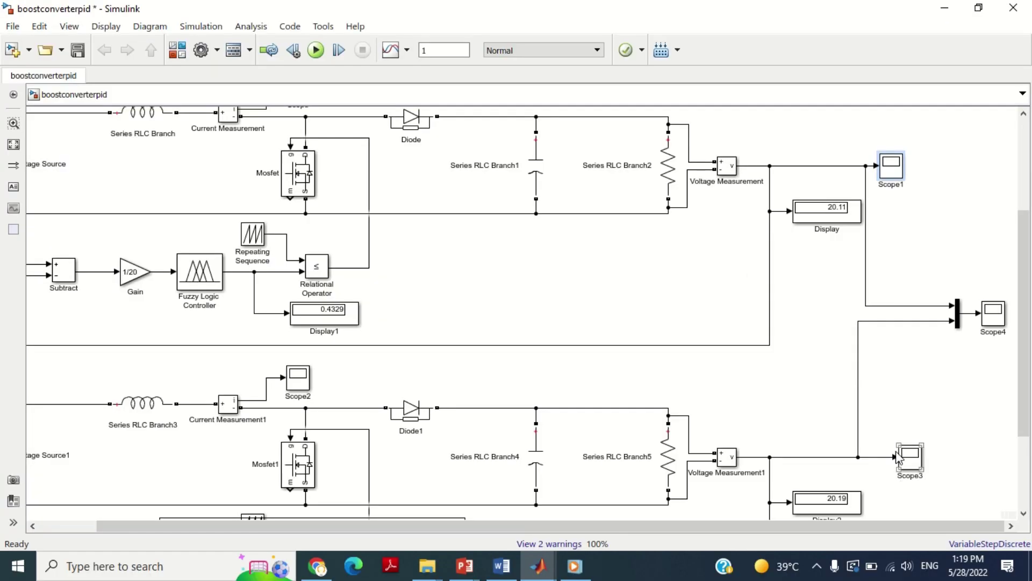
Open Scope3 and examine the mean output voltage of the lower converter in its signal statistics.
click(911, 459)
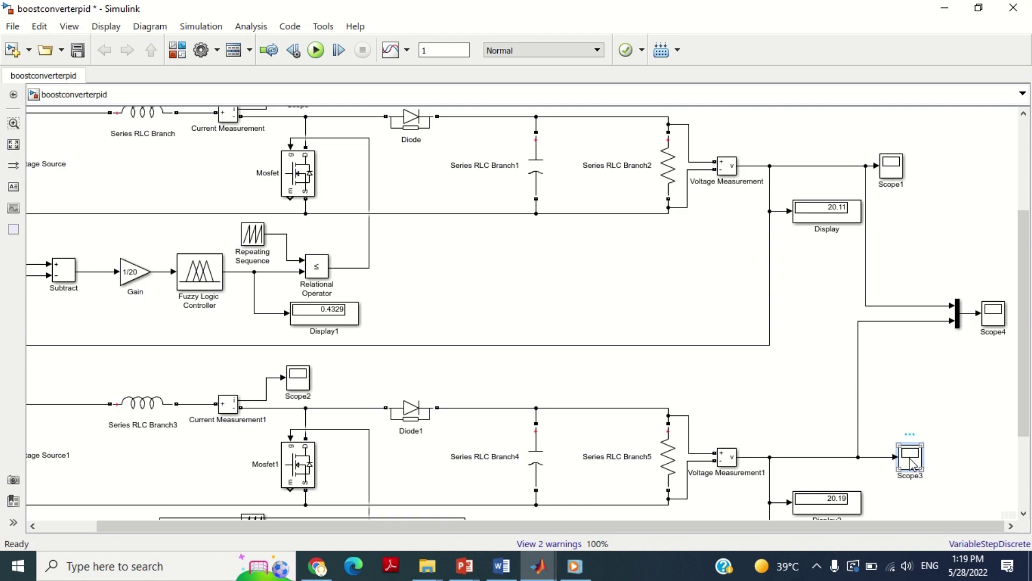
double_click(911, 458)
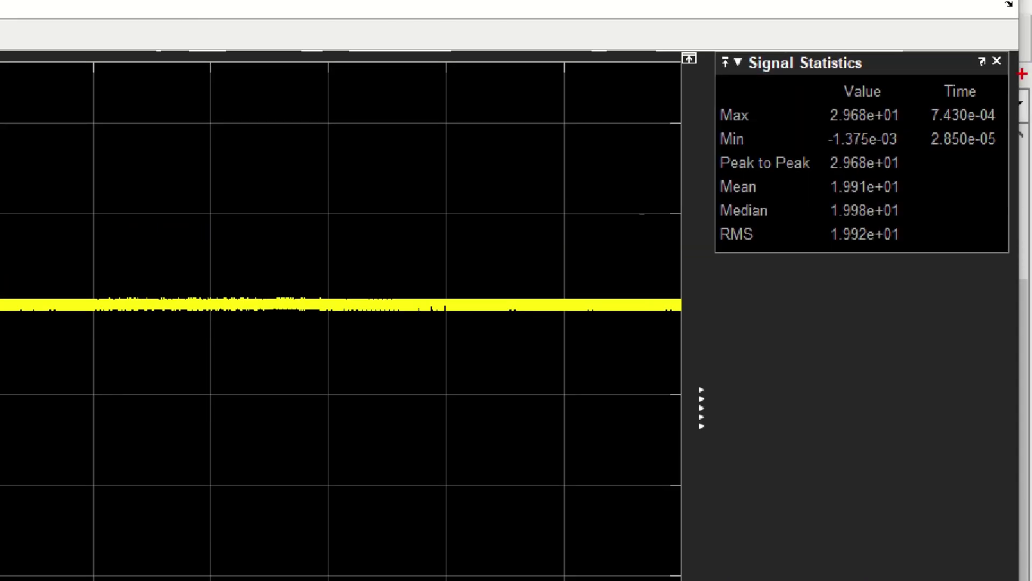
drag(700, 165, 924, 203)
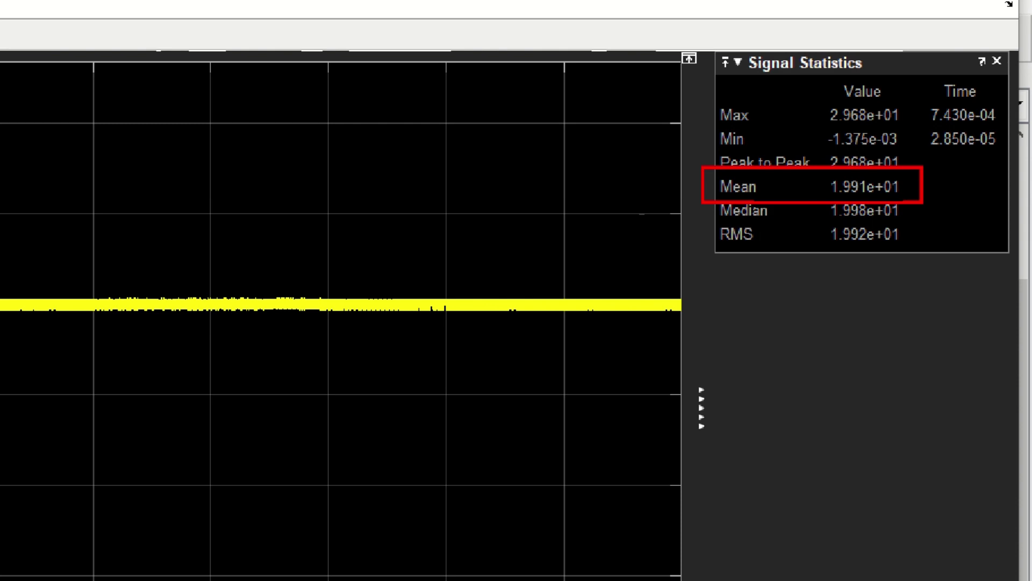
key(e)
mouse_move(700, 147)
mouse_down()
mouse_move(866, 184)
mouse_move(923, 172)
mouse_up()
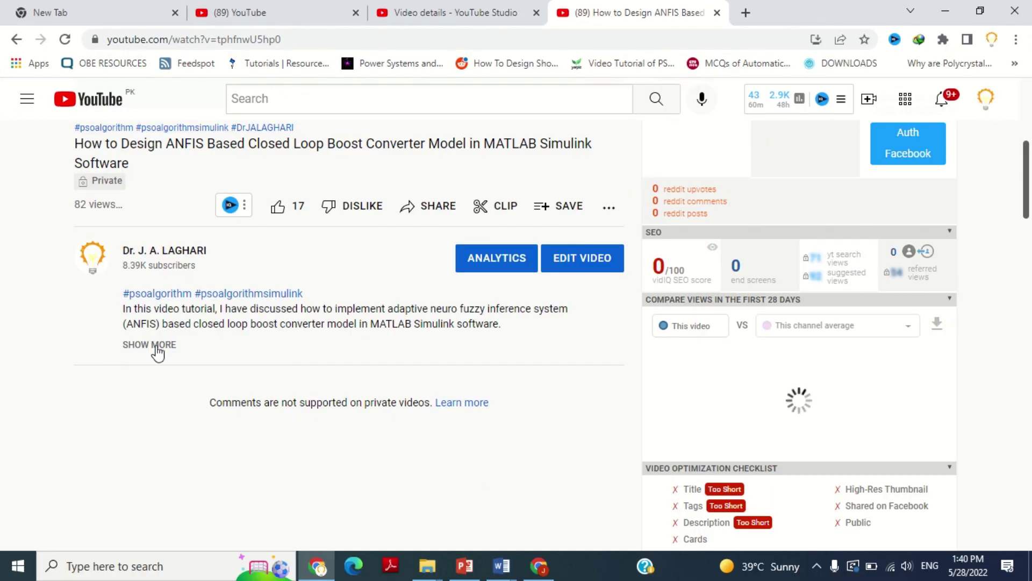
In Chrome, expand the YouTube video's description, follow its Google Drive link and download ANFIS Based Boost Converter SImulink Model.rar.
click(127, 470)
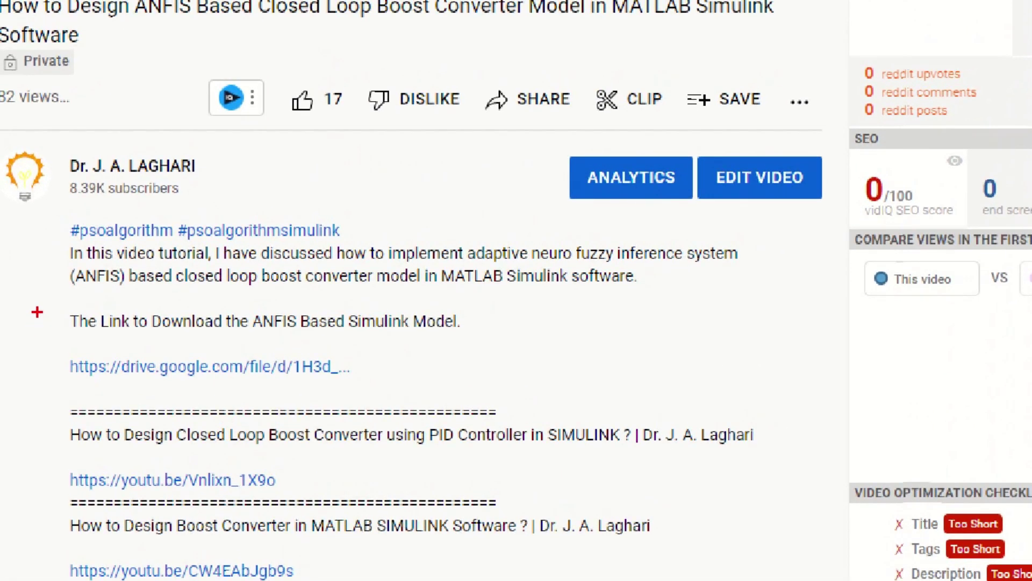
drag(37, 312, 489, 386)
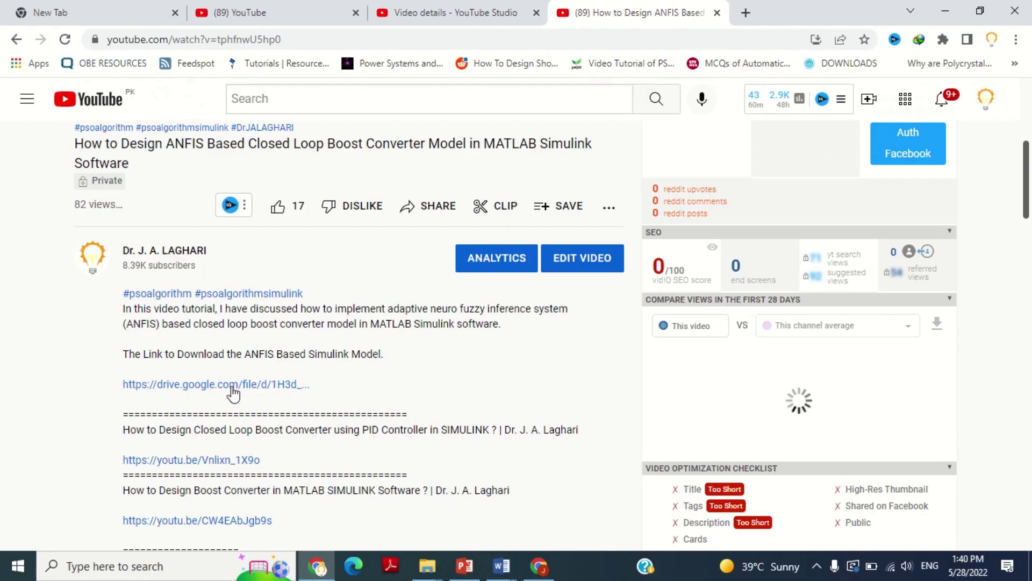
click(156, 366)
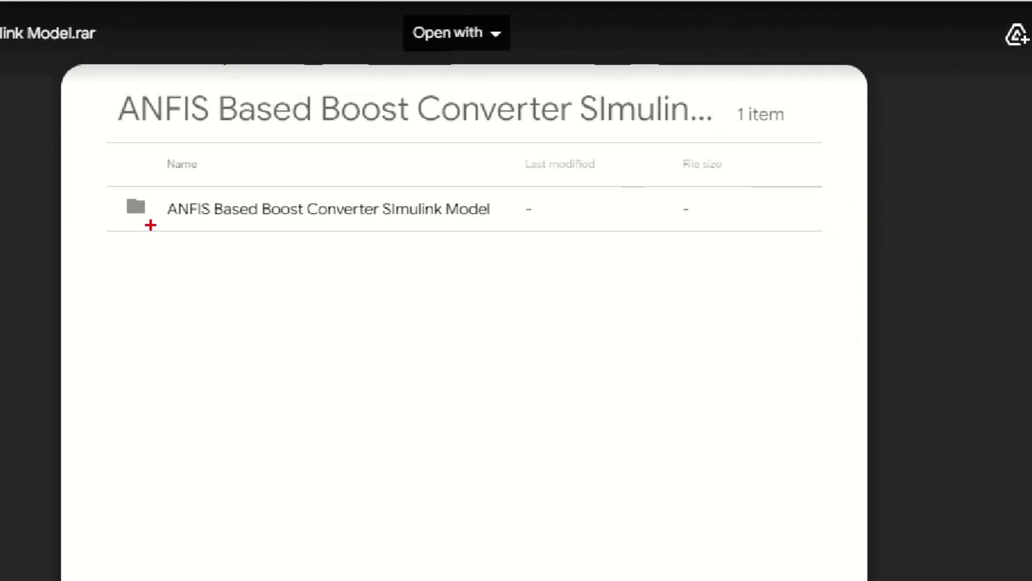
drag(274, 192, 556, 259)
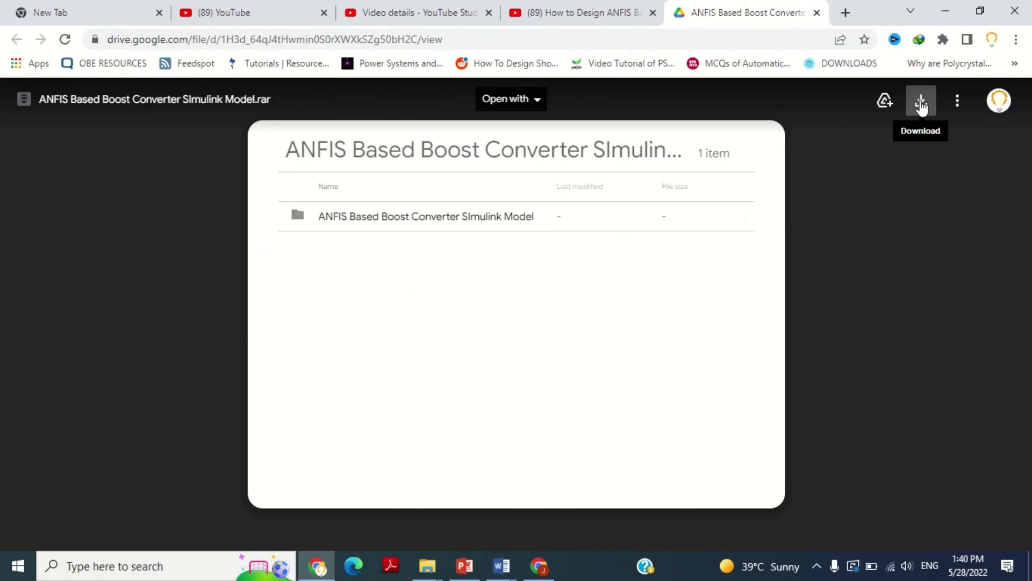
click(921, 105)
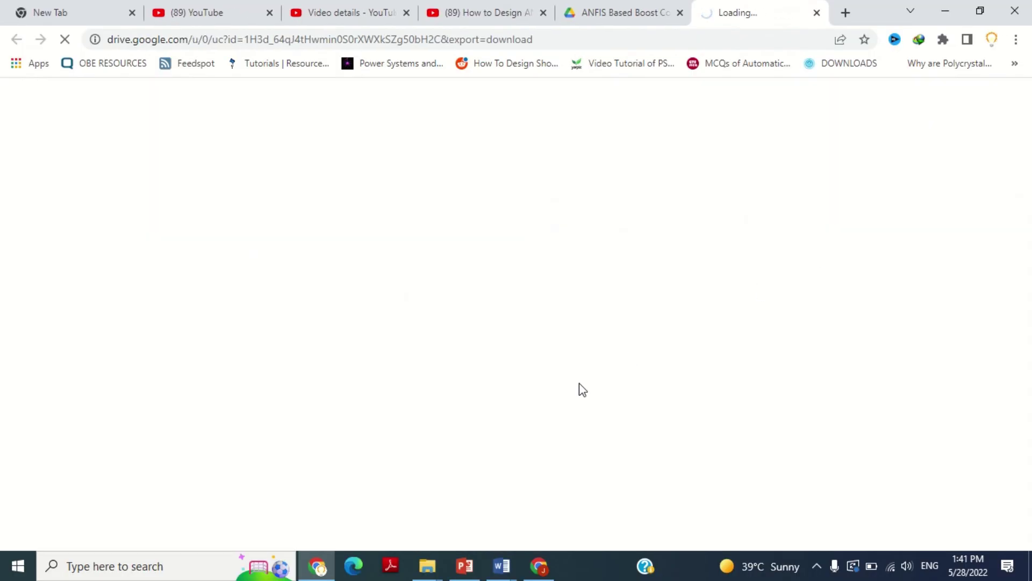
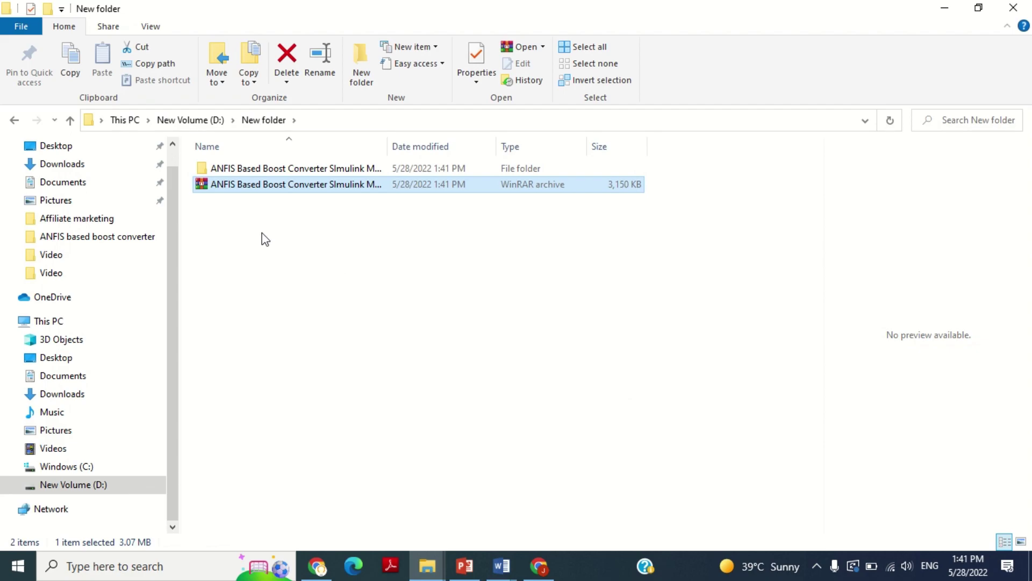
In File Explorer, open the extracted ANFIS Based Boost Converter SImulink Model folder.
click(257, 170)
double_click(257, 171)
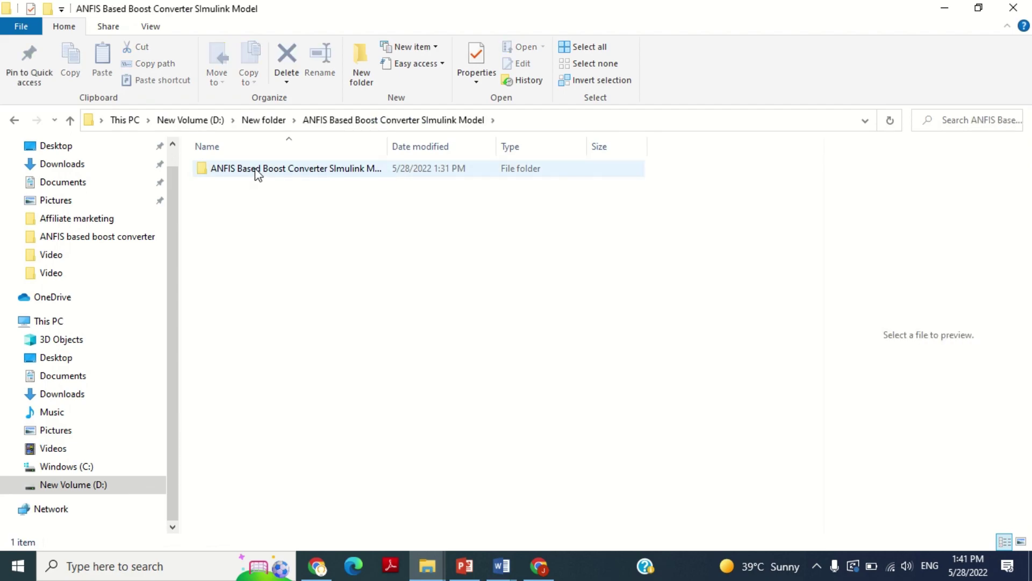
Open the nested ANFIS Based Boost Converter SImulink Model folder in File Explorer, and browse to it in MATLAB through D:\New folder.
double_click(256, 168)
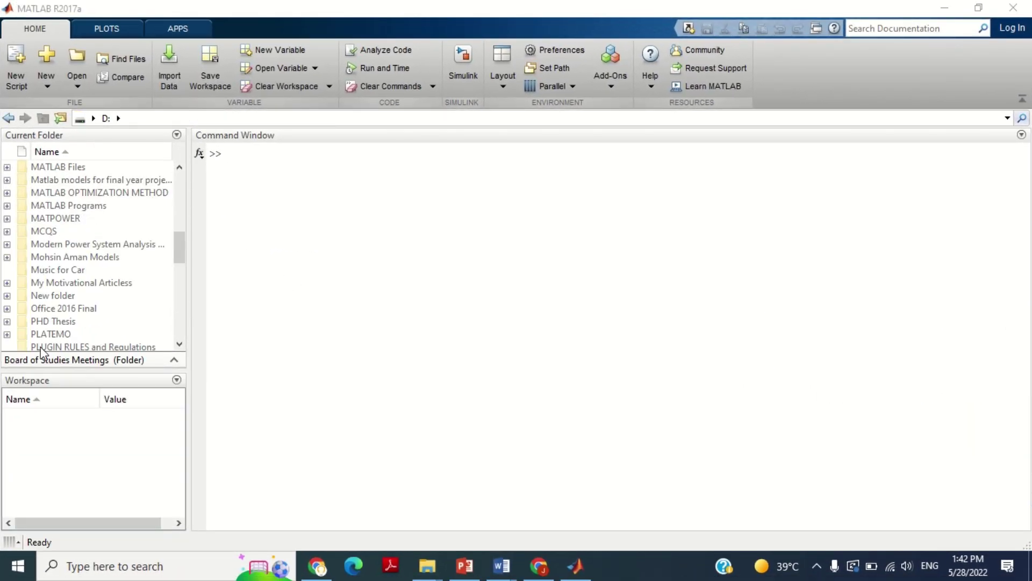
click(36, 296)
double_click(34, 297)
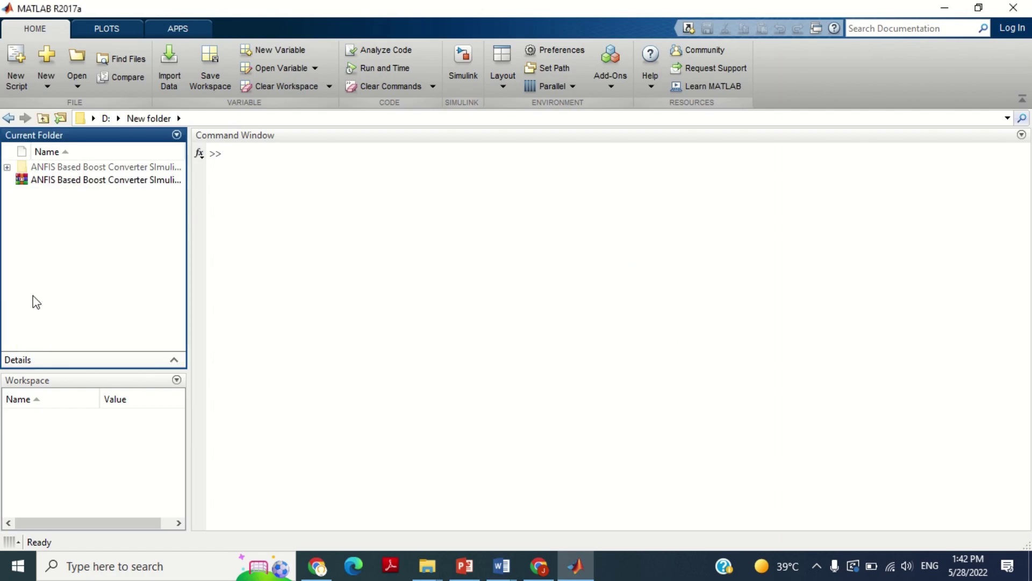
double_click(56, 169)
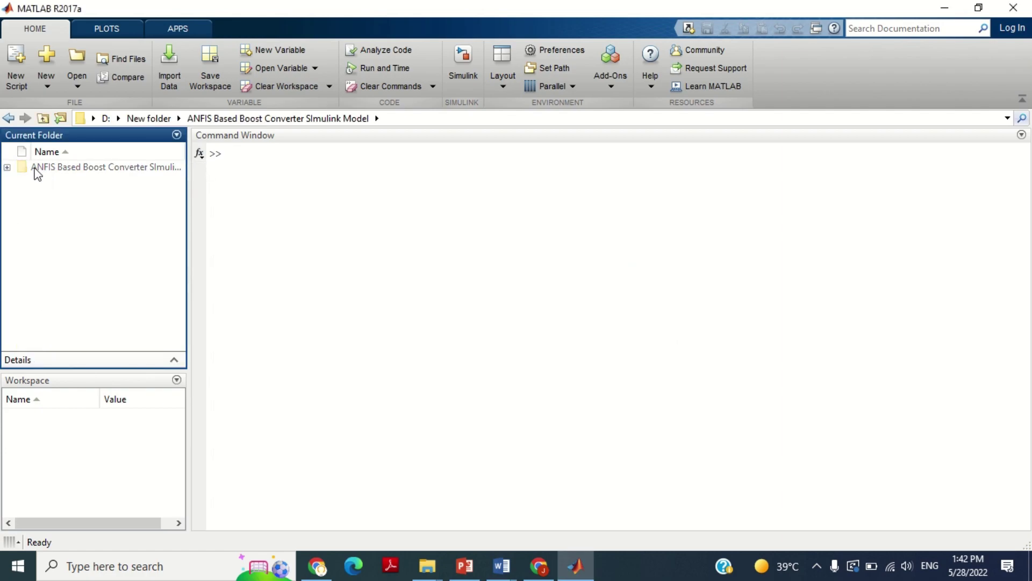
double_click(36, 169)
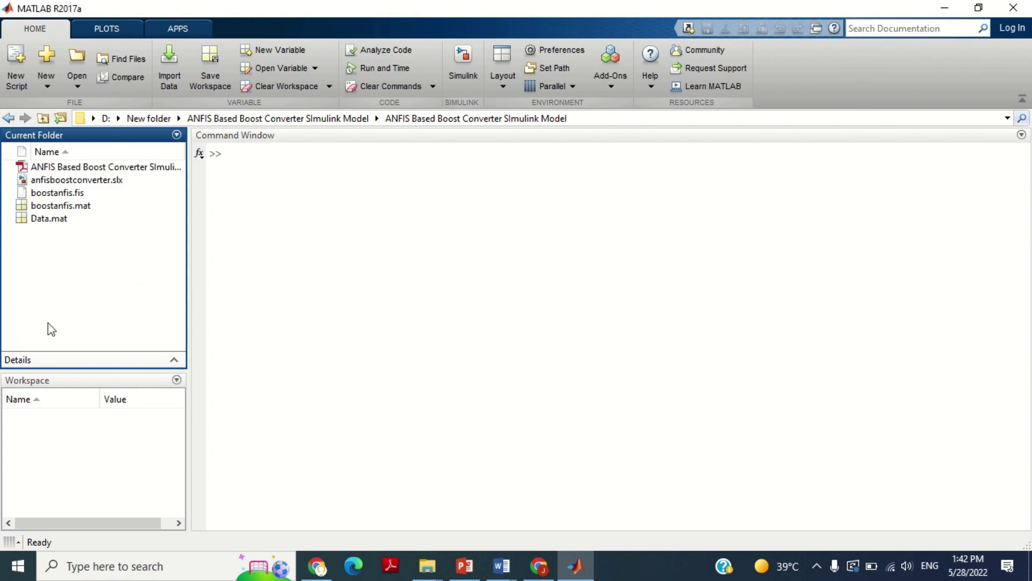
Open the anfisboostconverter.slx model and load boostanfis.mat into the MATLAB workspace.
click(24, 181)
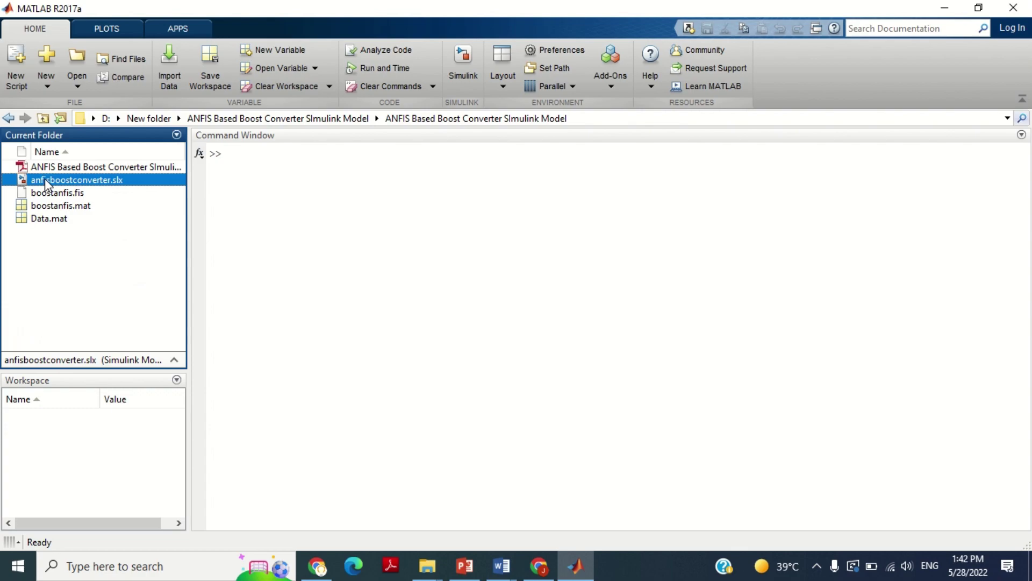
double_click(48, 184)
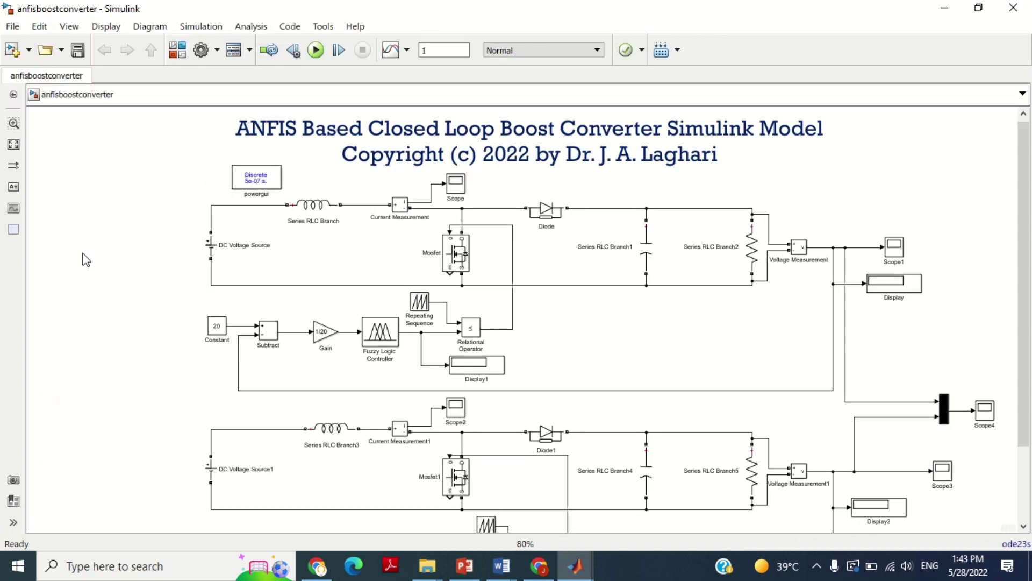
key(alt+Tab)
click(71, 207)
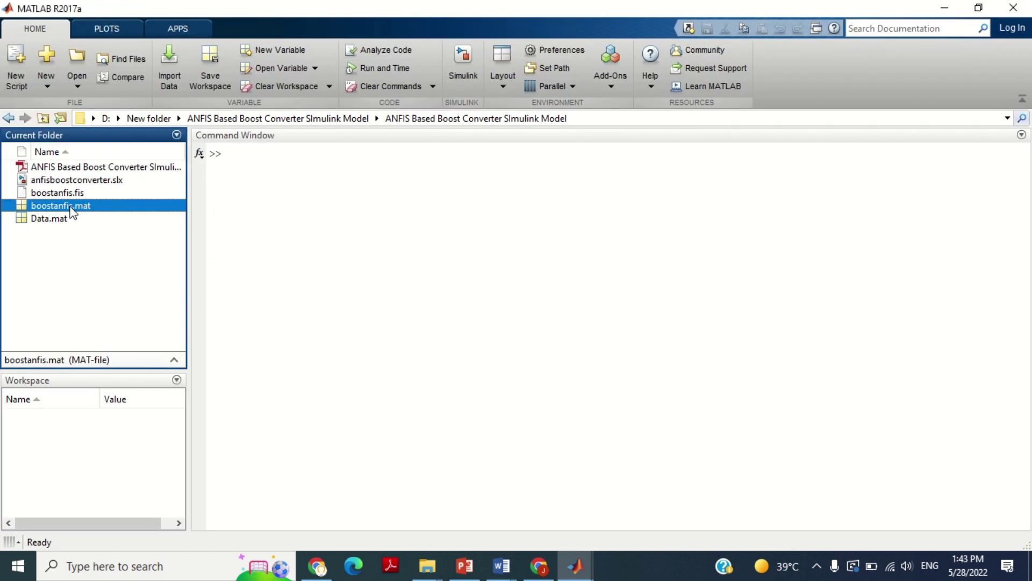
double_click(23, 207)
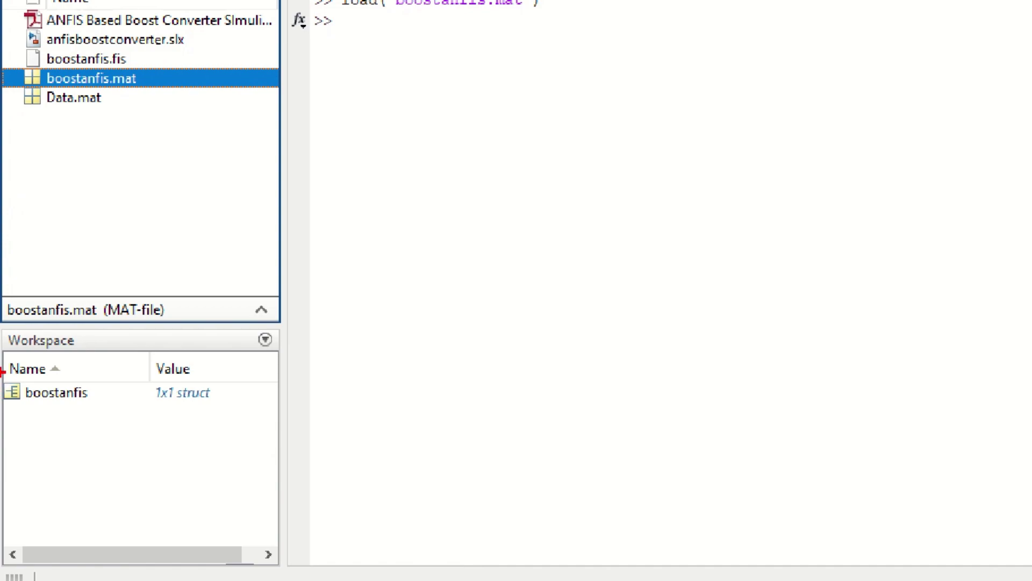
mouse_move(1, 371)
mouse_down()
mouse_move(240, 403)
mouse_move(252, 416)
mouse_up()
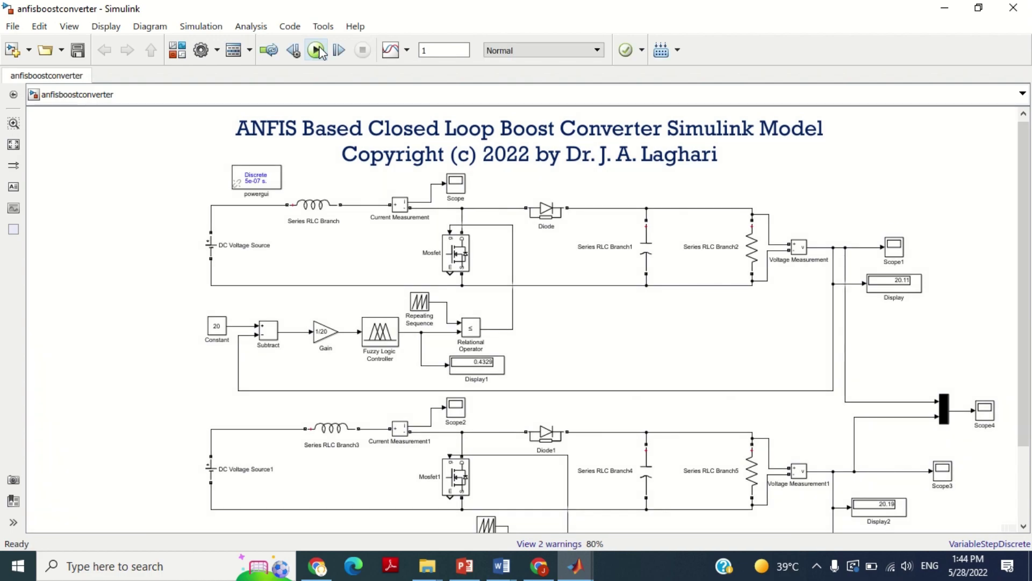
Open Scope1 to view the upper converter's output voltage and its signal statistics.
double_click(892, 248)
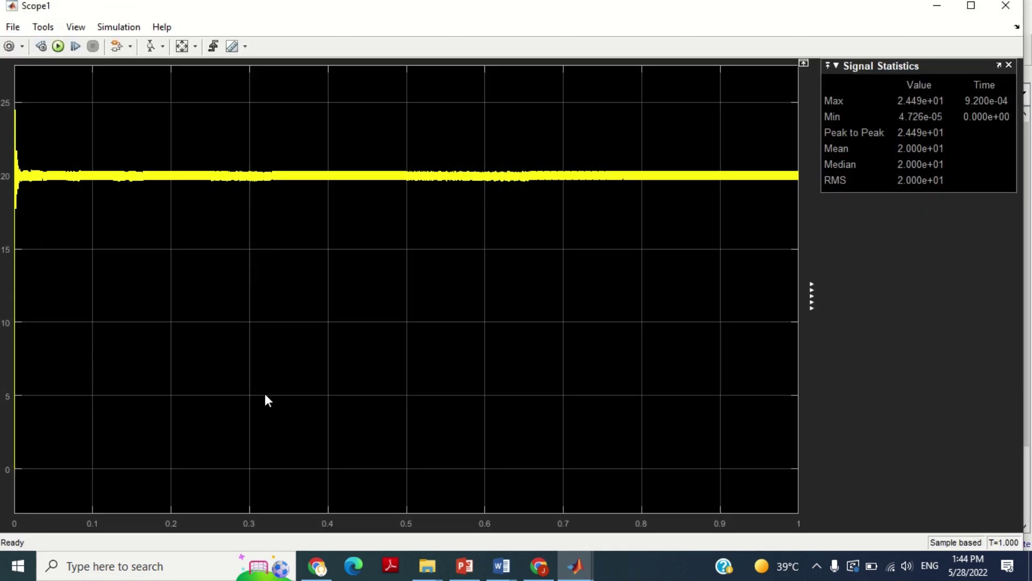